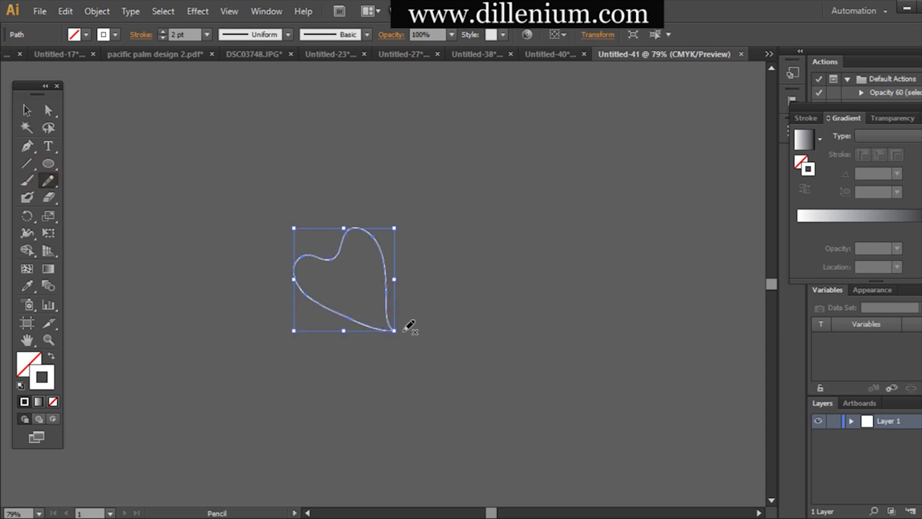
Step: Finish the heart-shaped petal with the Pencil tool by closing its outline at the lower tip, and deselect it
left_click_drag(393, 325, 395, 317)
left_click(30, 112)
left_click(142, 210)
Step: Draw two narrow wavy petals with the Pencil tool, side by side to the right of the heart-shaped petal, ending at its lower tip
left_click(49, 182)
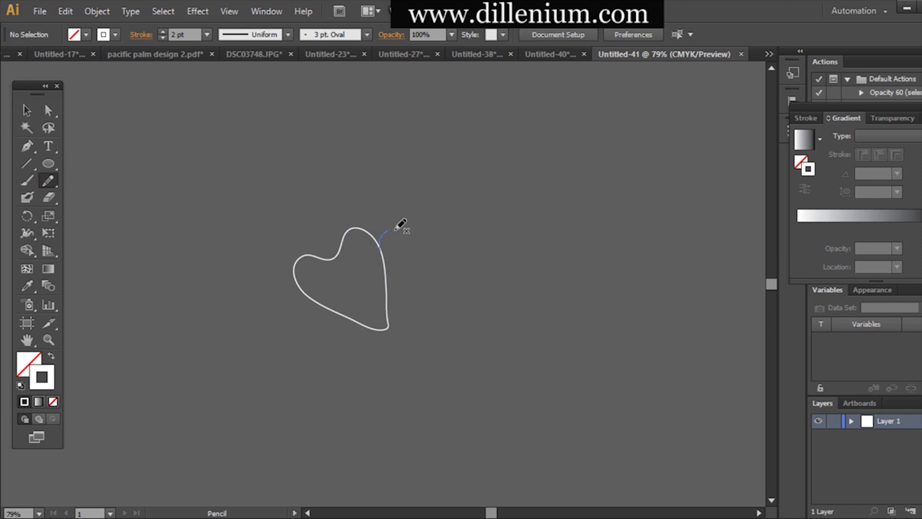
left_click_drag(395, 318, 391, 325)
left_click(27, 110)
left_click(133, 208)
left_click(50, 182)
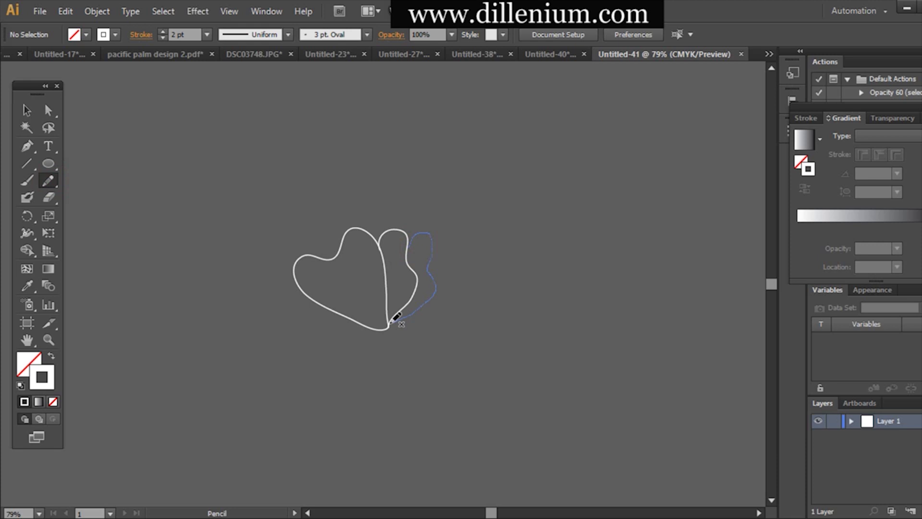
left_click_drag(392, 321, 389, 324)
left_click(26, 110)
left_click(135, 227)
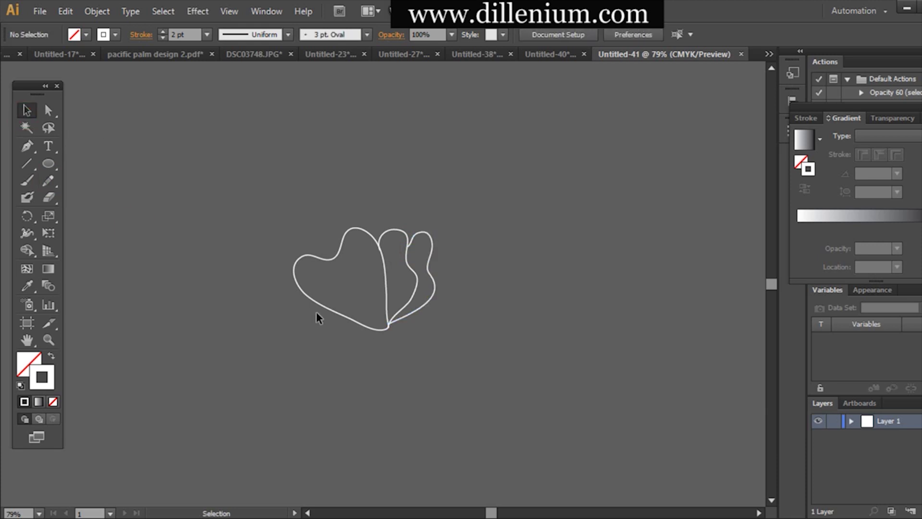
Step: Draw two overlapping wavy petals with the Pencil tool beneath the left edge of the heart-shaped petal, ending at its lower tip
left_click(48, 180)
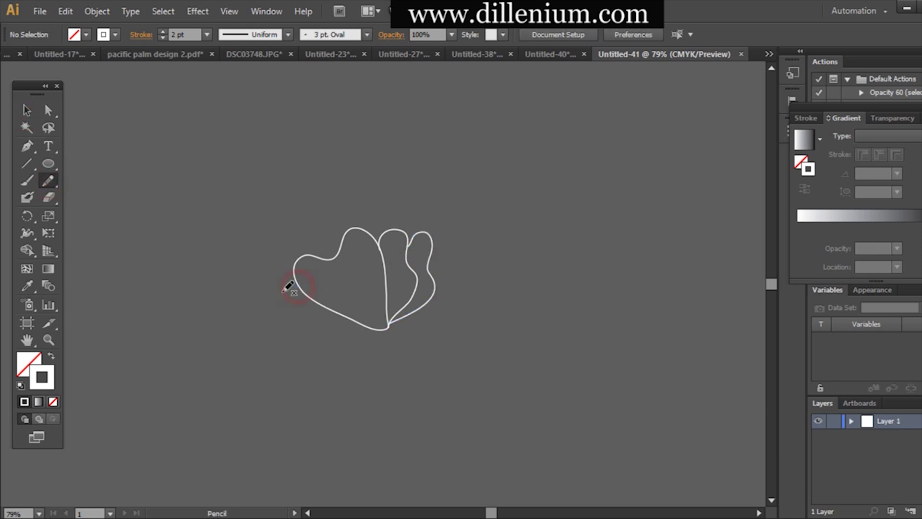
left_click_drag(386, 326, 385, 329)
left_click(26, 110)
left_click(108, 240)
left_click(48, 181)
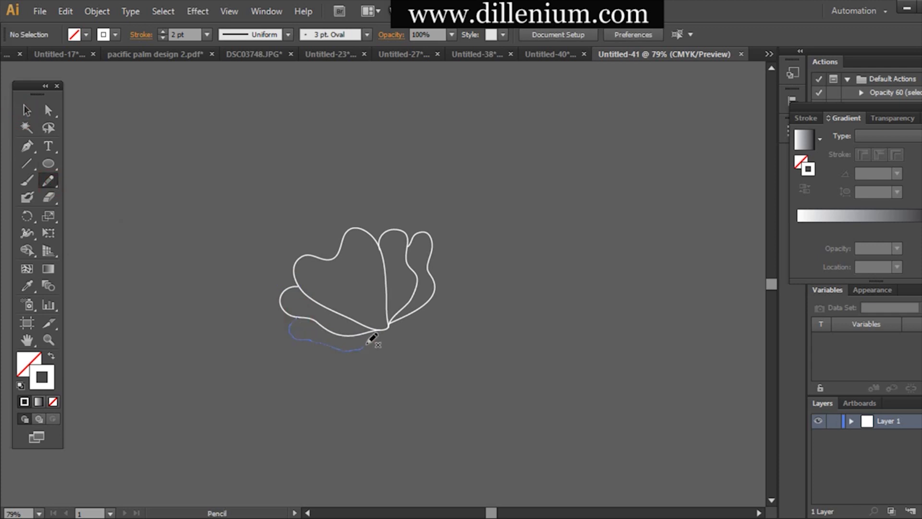
left_click_drag(390, 327, 392, 323)
left_click(27, 110)
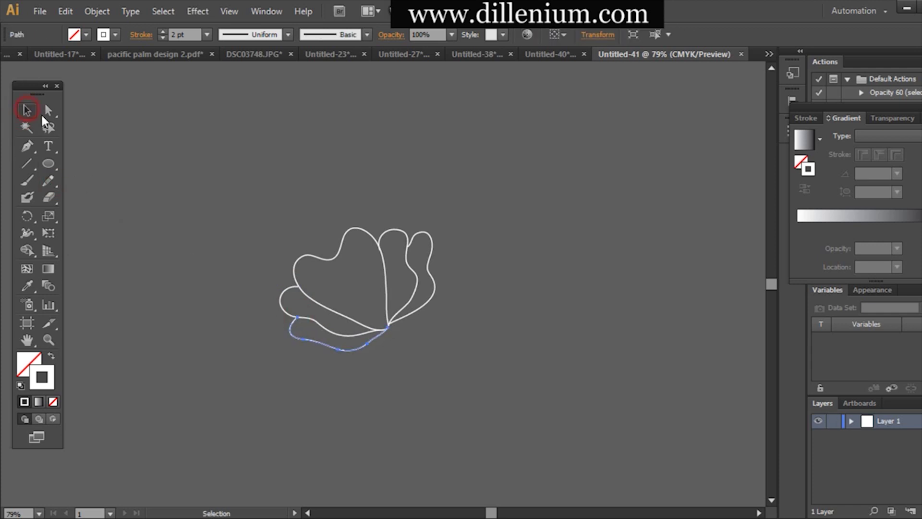
left_click(180, 200)
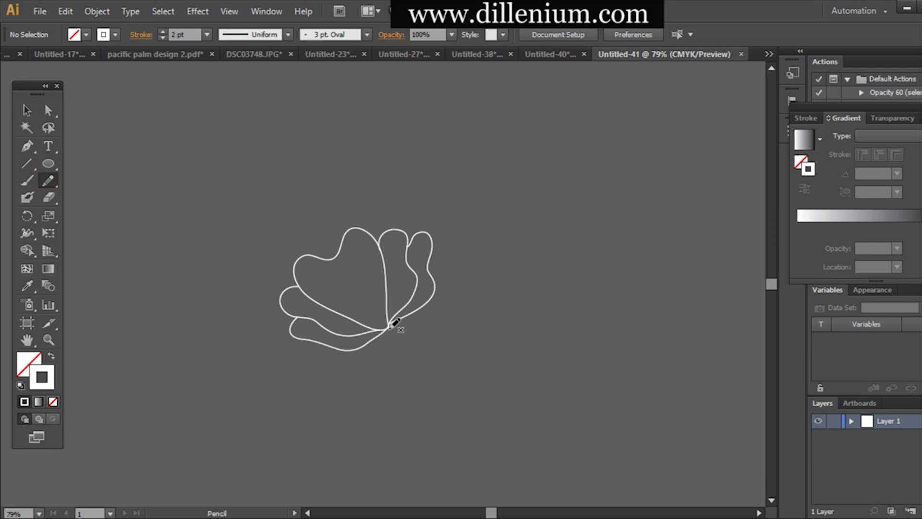
Step: Draw two stamen lines with the Pencil tool from the flower's base into the large petal, one leaning left and one nearly vertical
left_click_drag(347, 304, 336, 301)
left_click(26, 110)
left_click(94, 156)
left_click(48, 181)
left_click_drag(379, 291, 377, 281)
left_click(27, 112)
left_click(27, 110)
left_click(129, 183)
Step: Draw two more curved stamen lines from the flower's base between the first two
left_click(48, 181)
left_click_drag(356, 302, 353, 295)
left_click(27, 111)
left_click(171, 193)
left_click(48, 180)
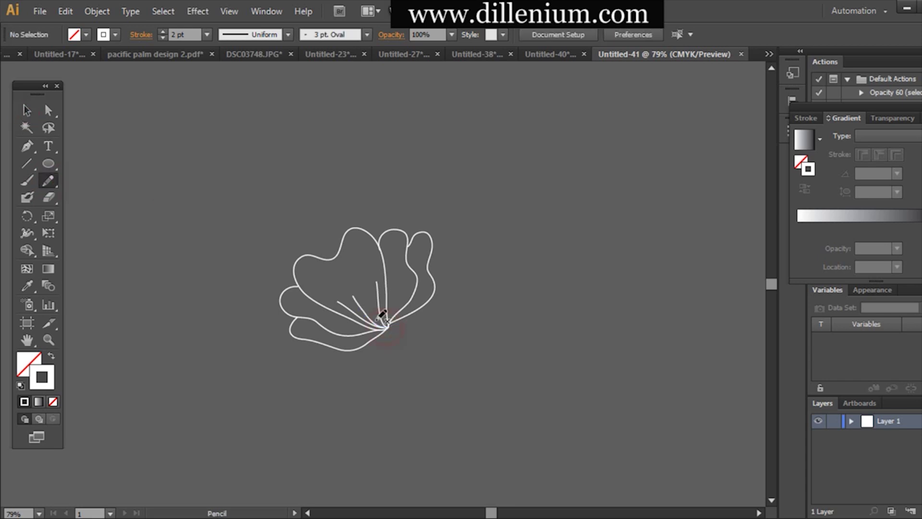
left_click_drag(372, 287, 369, 284)
left_click(26, 110)
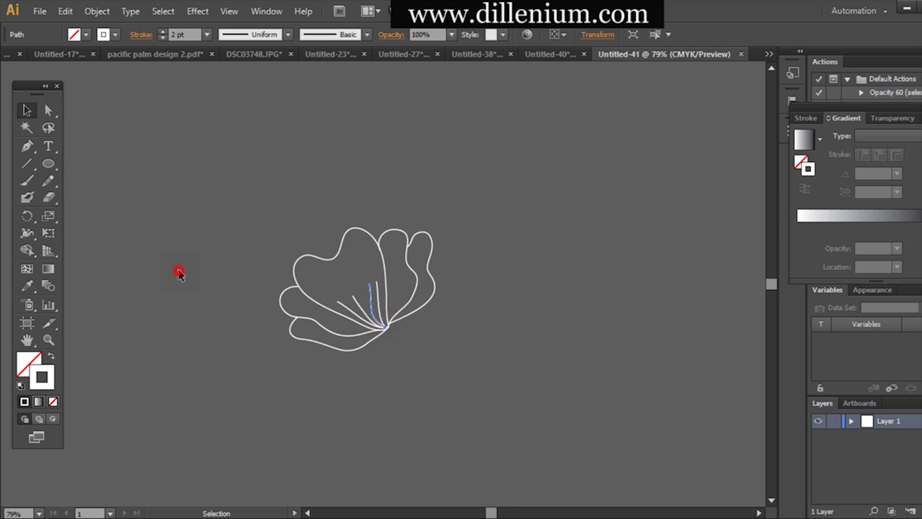
left_click(177, 267)
Step: Select the whole flower and enlarge it proportionally
left_click_drag(244, 224, 454, 403)
left_click_drag(442, 288, 560, 288)
left_click(620, 300)
Step: Draw a tiny circle to the left of the flower with a white fill and no stroke
left_click(48, 164)
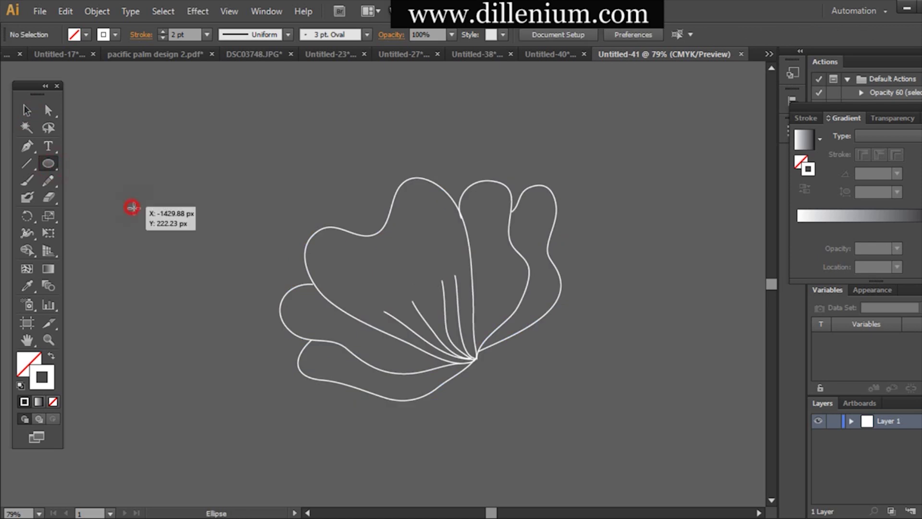
left_click_drag(130, 206, 143, 219)
left_click(26, 110)
left_click_drag(44, 372, 28, 363)
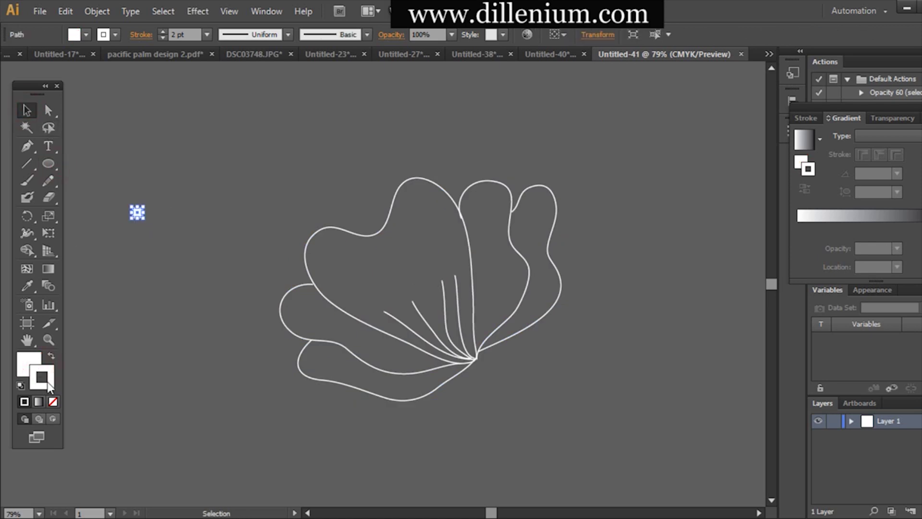
left_click(53, 401)
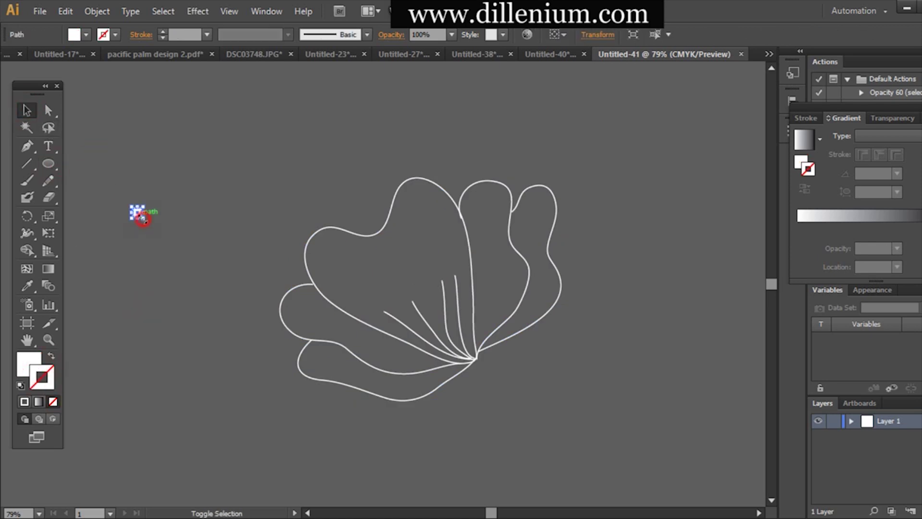
Step: Place copies of the tiny white circle on the tips of all four stamen lines
left_click_drag(142, 216, 412, 302)
left_click(402, 270)
left_click(413, 304)
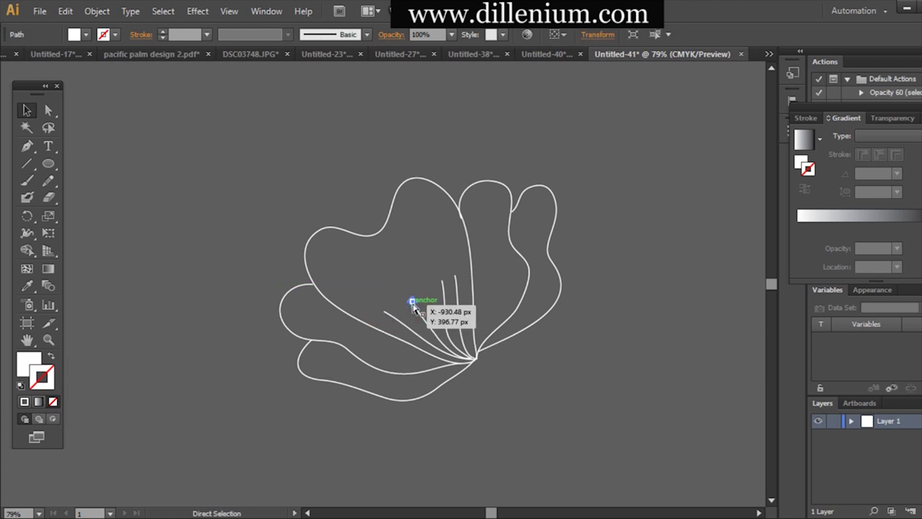
key("ctrl+v")
left_click_drag(380, 282, 456, 279)
left_click(404, 284)
left_click(411, 303)
key("ctrl+v")
key("ctrl+v")
left_click(577, 332)
left_click_drag(195, 97, 595, 387)
left_click(594, 386)
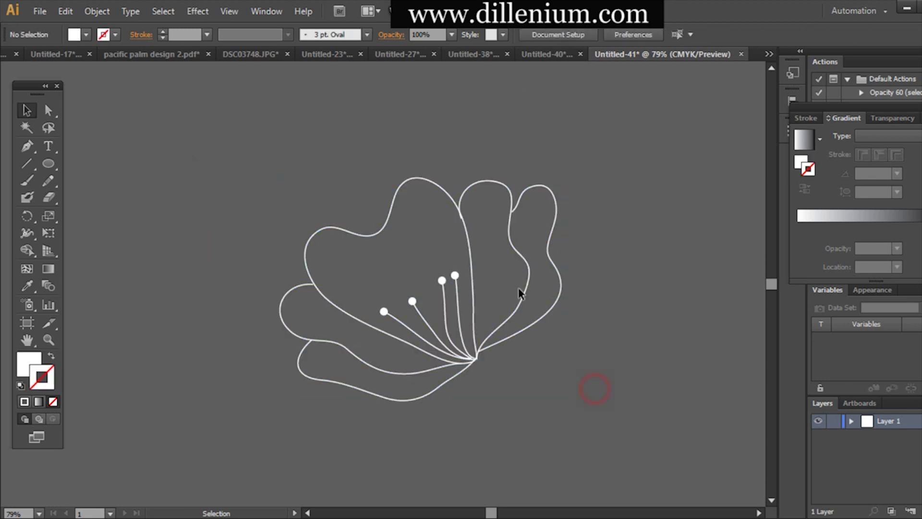
Step: Move the starting anchor of the narrow petal next to the large one so it meets the large petal's outline
left_click(471, 186)
key("a")
left_click(462, 222)
left_click_drag(462, 222, 464, 212)
left_click(478, 147)
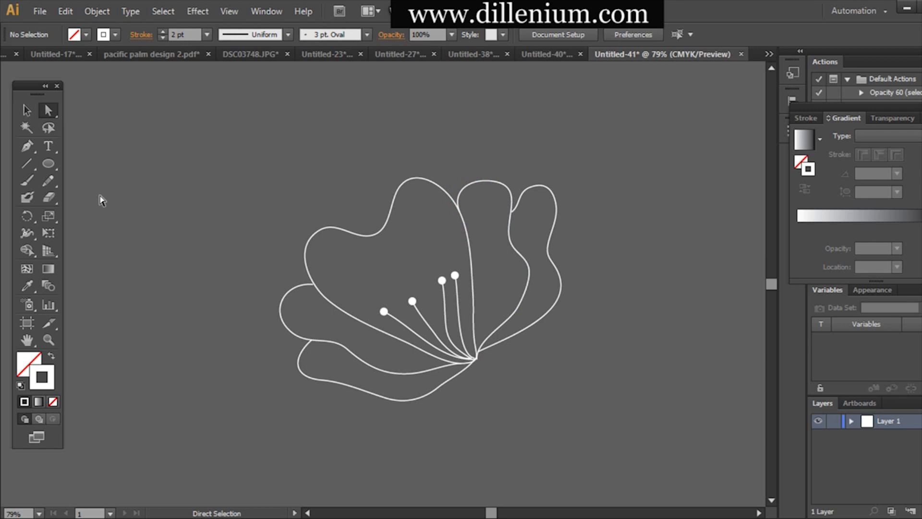
Step: Expand the fill and stroke of the whole flower
left_click(25, 109)
left_click_drag(223, 123, 607, 420)
left_click(97, 11)
left_click(128, 158)
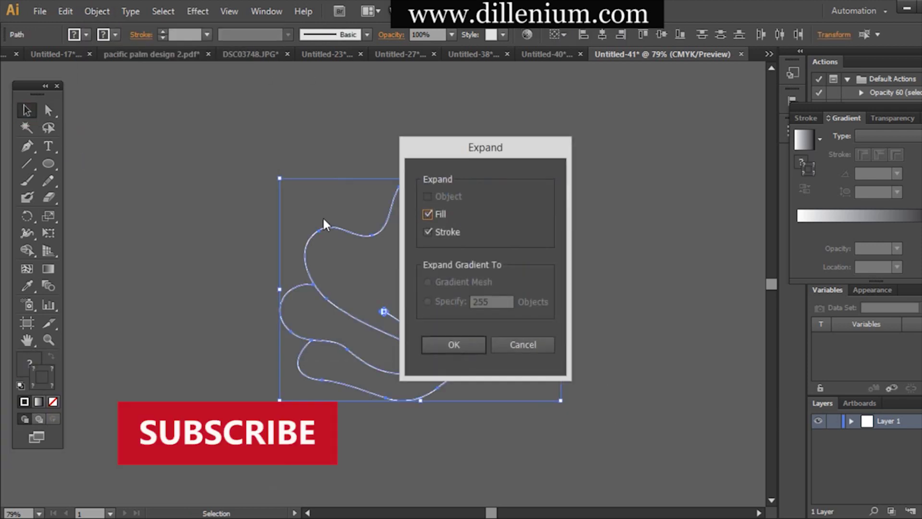
left_click(453, 345)
Step: Scale the flower down and move it to the upper left of the work area
left_click_drag(561, 289, 386, 334)
left_click(416, 344)
left_click_drag(433, 358, 400, 260)
left_click_drag(353, 299, 316, 228)
Step: Add two smaller copies of the flower below it, the smallest at lower left and the other at lower right
key("ctrl+c")
key("ctrl+v")
left_click(446, 316)
left_click(403, 275)
left_click_drag(436, 294, 249, 287)
left_click(374, 300)
left_click(369, 300)
left_click(243, 308)
left_click(320, 322)
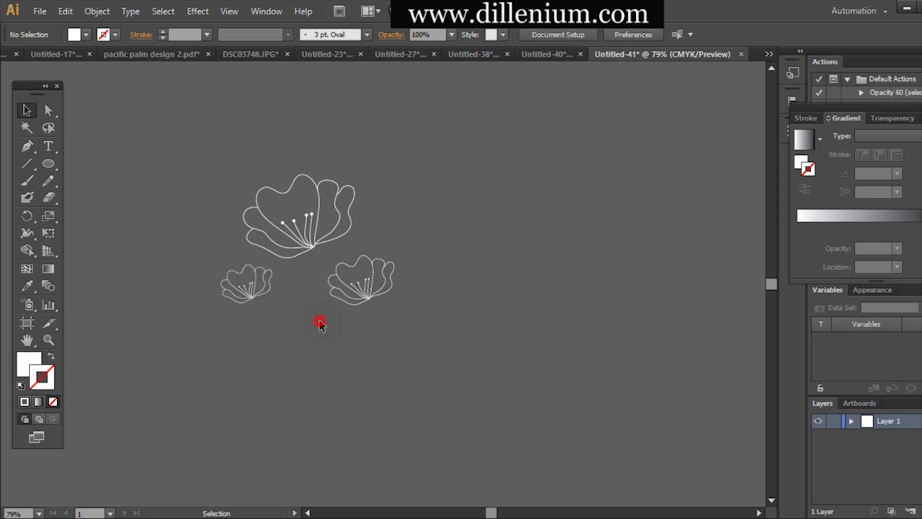
Step: Rotate the large flower slightly counterclockwise and scale it down
left_click(343, 214)
left_click(370, 193)
left_click(356, 193)
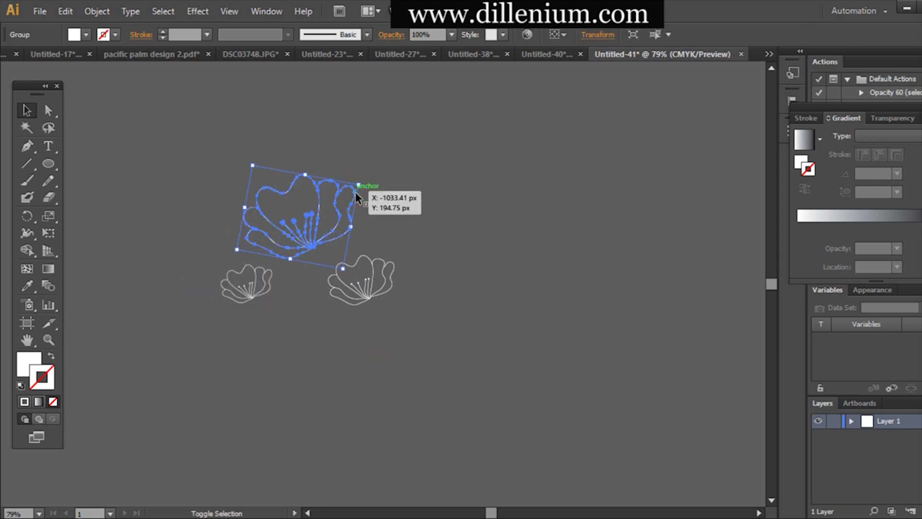
left_click_drag(351, 226, 328, 223)
left_click_drag(344, 191, 370, 208)
left_click(371, 208)
Step: Draw a large circle with no fill and a 2 pt white stroke, its left edge passing through the large flower's base
left_click(48, 163)
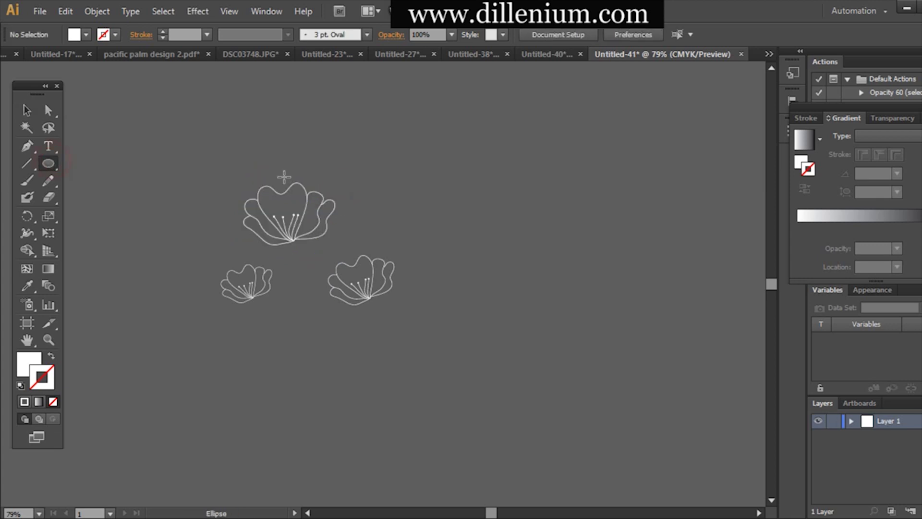
mouse_move(274, 151)
left_mouse_down()
mouse_move(483, 362)
mouse_move(534, 392)
left_mouse_up()
left_click(27, 111)
left_click(294, 291)
left_click(32, 374)
left_click(25, 366)
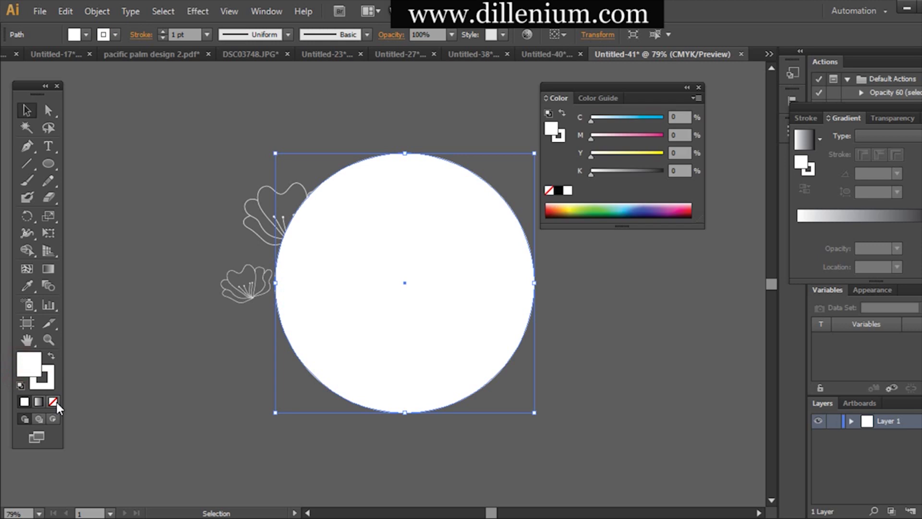
left_click(55, 402)
left_click(162, 32)
left_click(146, 154)
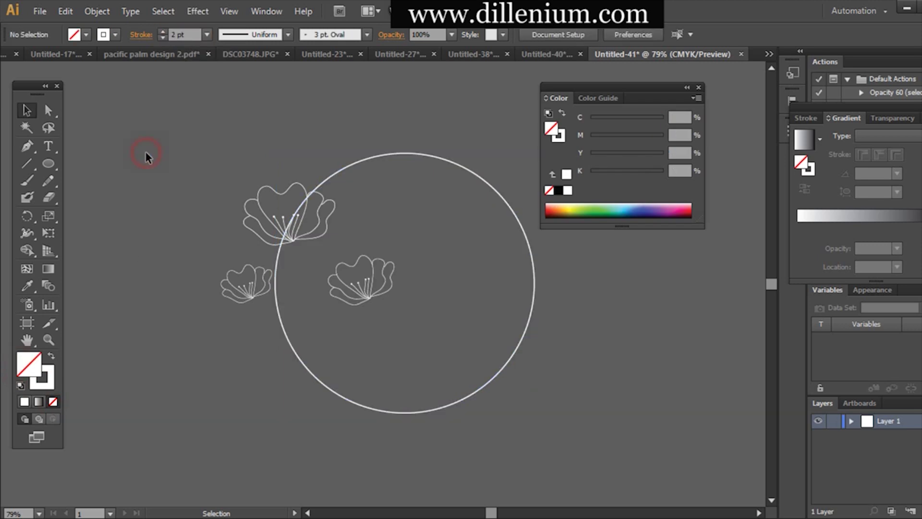
left_click_drag(361, 413, 370, 413)
left_click(298, 406)
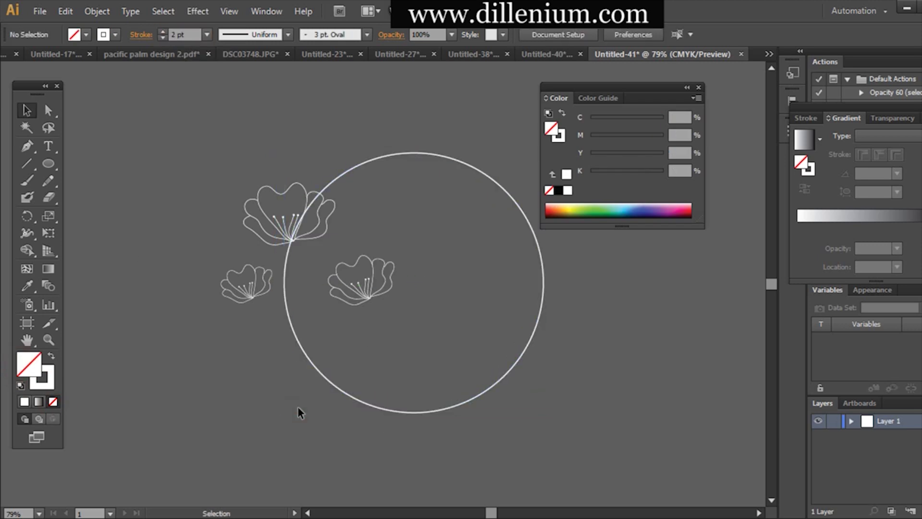
Step: Expand the fill and stroke of the large circle
left_click(97, 11)
left_click(431, 155)
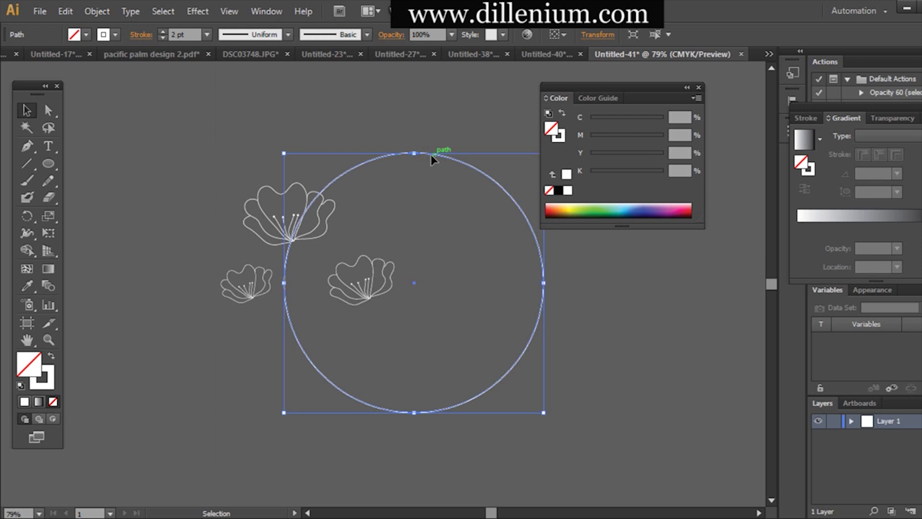
left_click(89, 11)
left_click(117, 163)
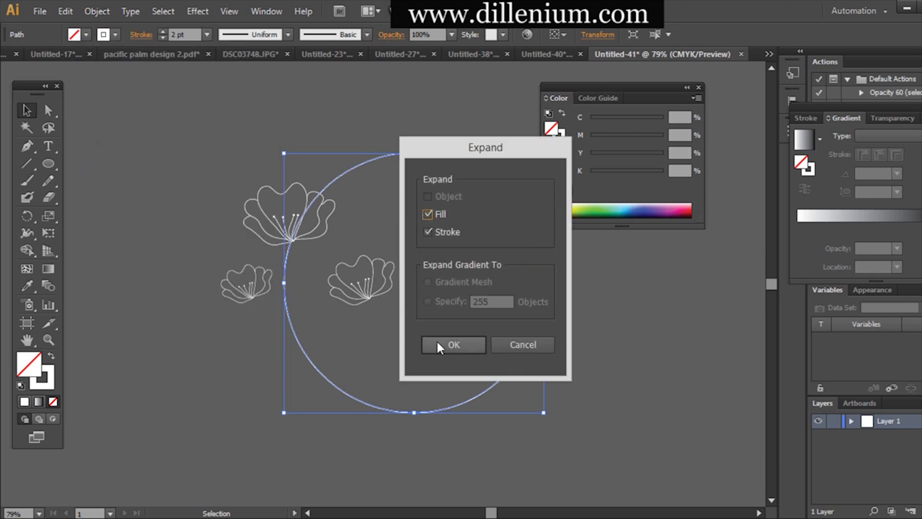
left_click(437, 342)
left_click(230, 369)
Step: Tilt and reposition the two small flowers beneath the large one, one on each side of the circle's line, shrinking the right one
left_click_drag(252, 284, 283, 240)
left_click_drag(370, 298, 331, 283)
left_click_drag(361, 247, 327, 268)
left_click(358, 275)
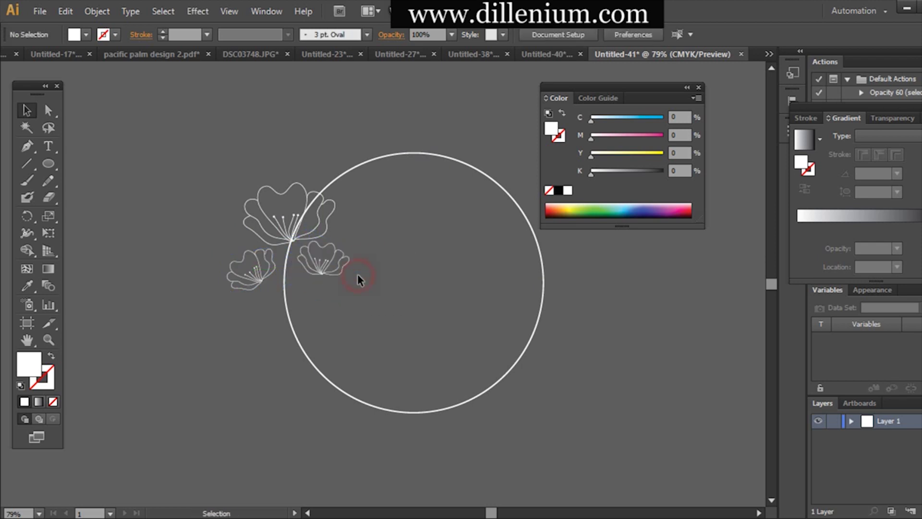
Step: Draw a small white dot and center it on the large circle's left edge below the flowers
left_click(48, 163)
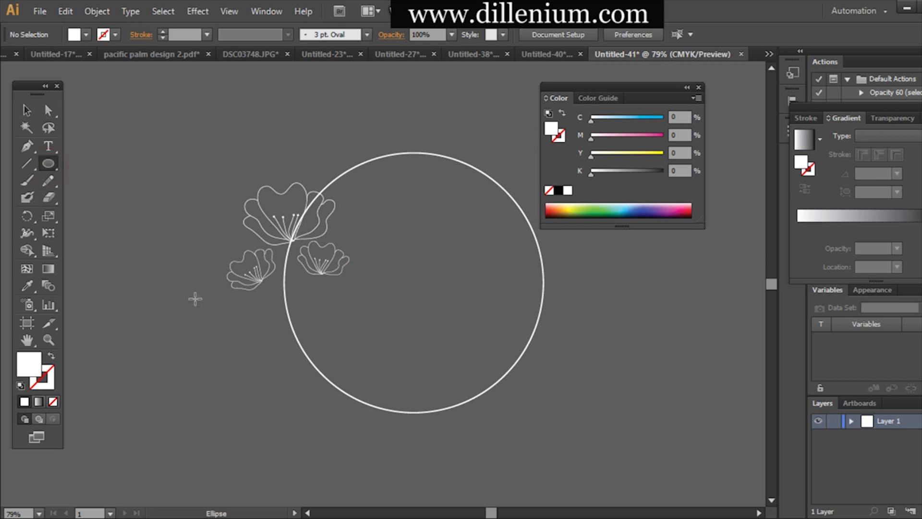
mouse_move(297, 340)
left_mouse_down()
mouse_move(306, 349)
mouse_move(294, 327)
mouse_move(279, 338)
left_mouse_up()
left_click(27, 110)
left_click(347, 351)
left_click(237, 323)
left_click(298, 332)
left_click(296, 347)
left_click(291, 327)
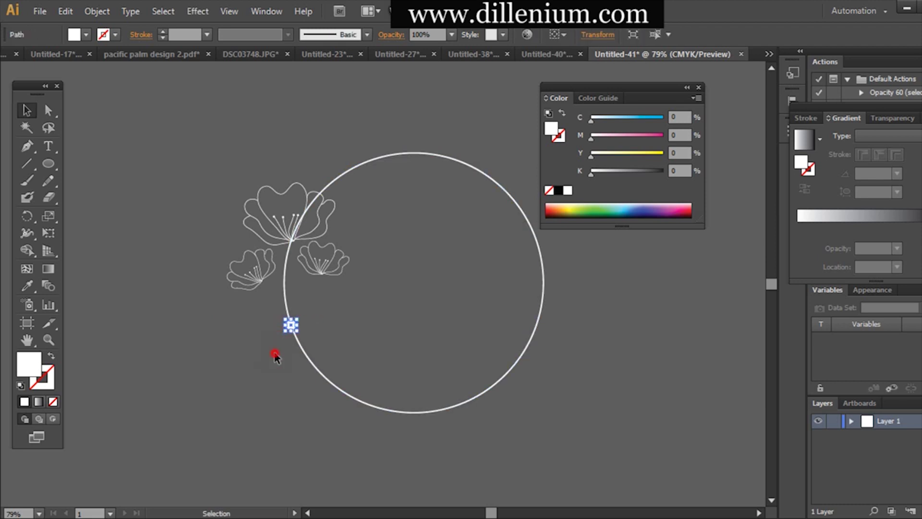
left_click(200, 282)
Step: Draw a stem from the dot to the small left flower's base and give it a 2 pt white stroke
left_click(48, 185)
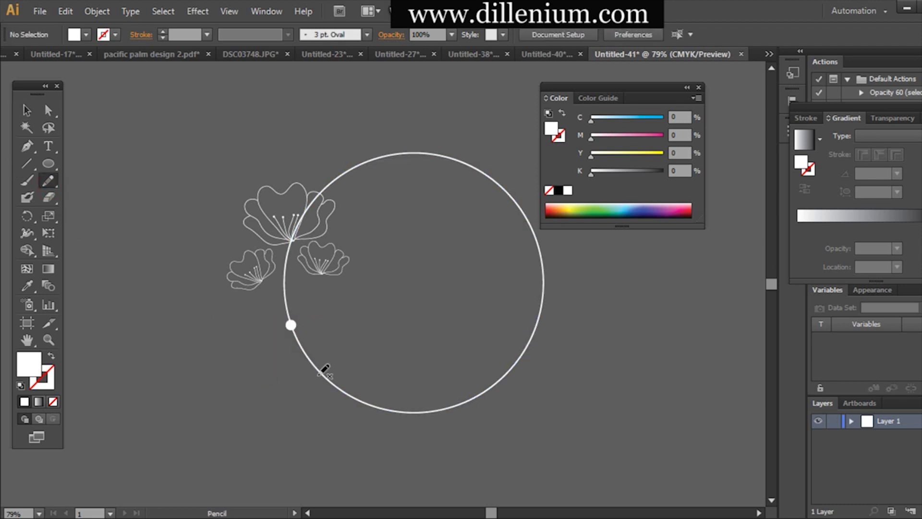
left_click_drag(268, 290, 262, 279)
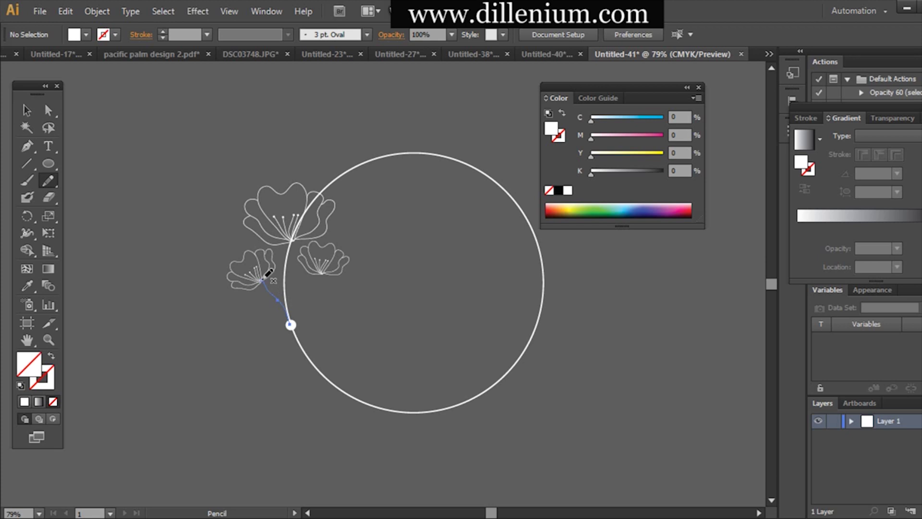
left_click(27, 110)
left_click(114, 35)
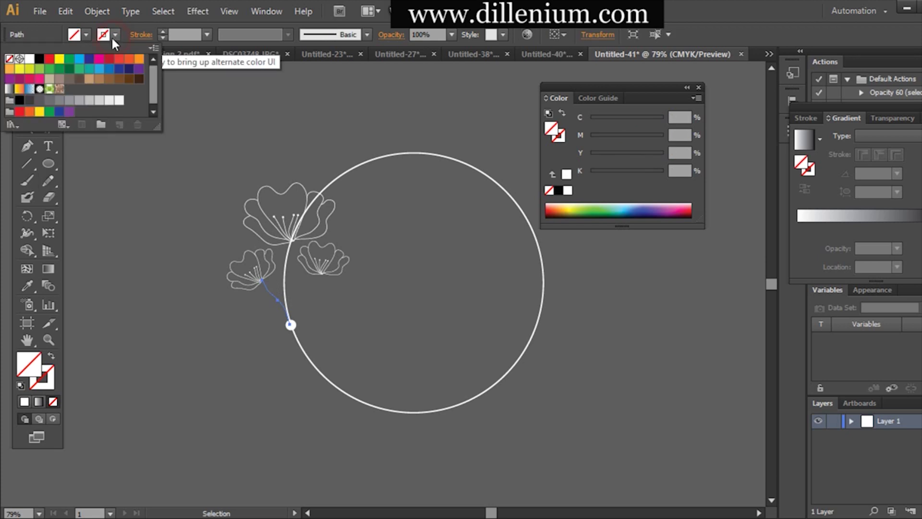
left_click(30, 58)
left_click(206, 34)
left_click(226, 120)
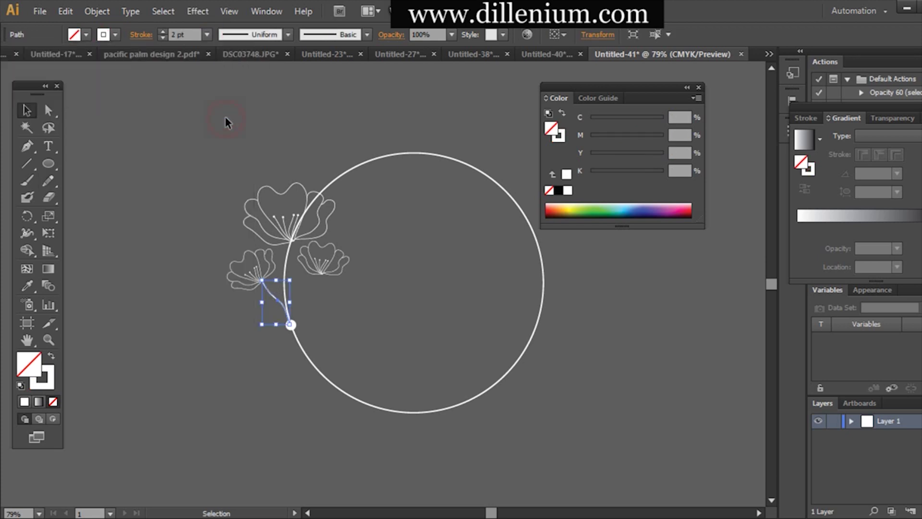
left_click(188, 270)
Step: Draw a curved stem with the Pencil tool from the dot to the base of the small right flower
left_click(48, 181)
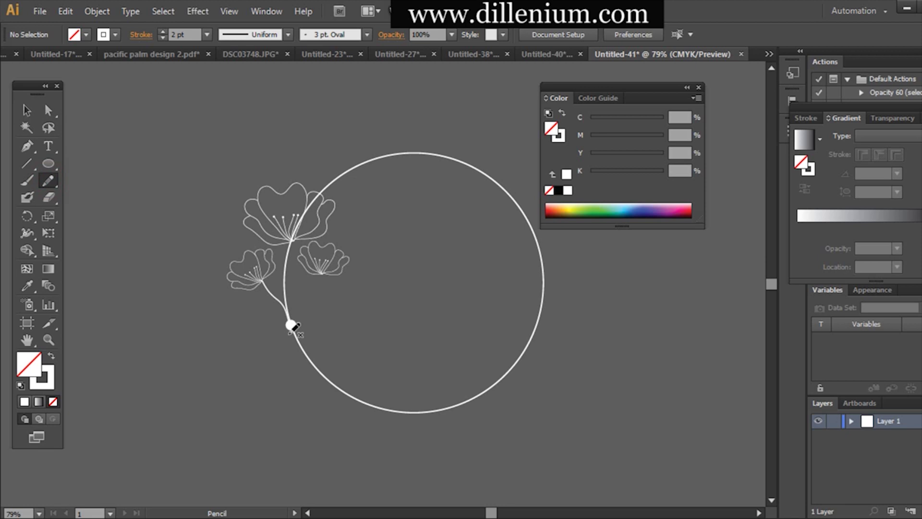
left_click_drag(322, 273, 324, 271)
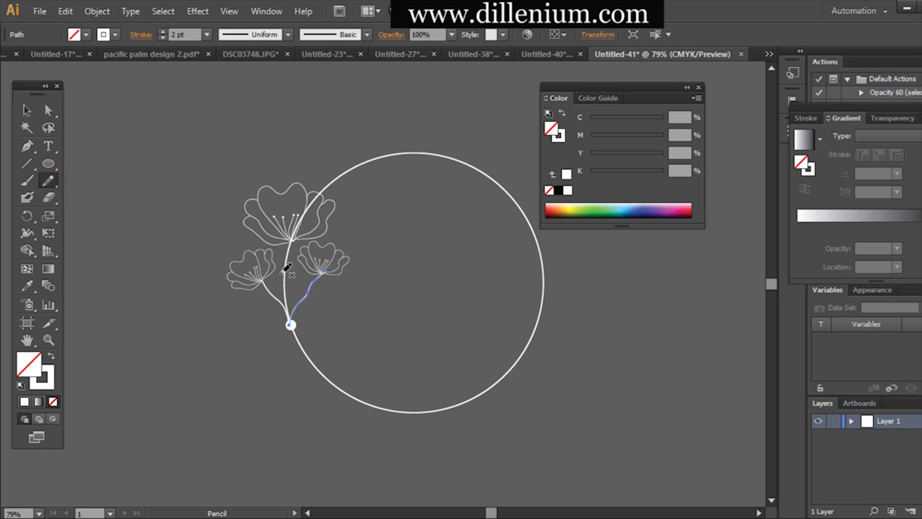
left_click(82, 187, "ctrl")
Step: Draw a stem with the Pencil tool from the dot up to the base of the large flower
left_click(46, 182)
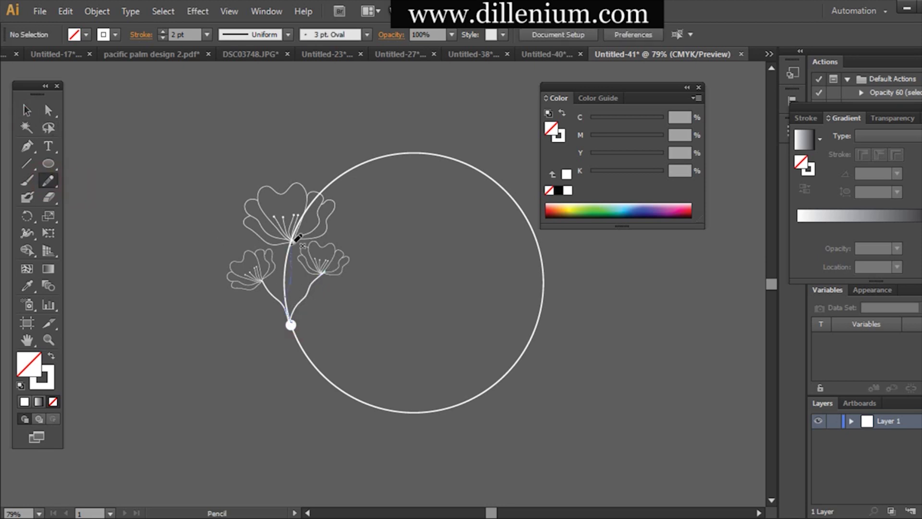
left_click_drag(294, 240, 292, 241)
left_click(37, 111)
left_click(106, 211)
Step: Cut the ring with the Eraser tool where it meets the large flower's right petal
left_click(325, 373)
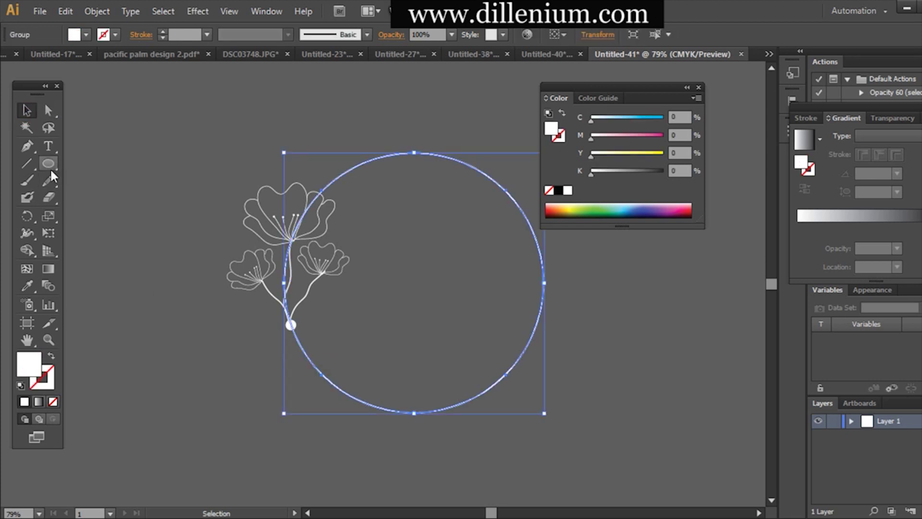
left_click(50, 198)
left_click(321, 194)
left_click(27, 111)
left_click(103, 226)
double_click(286, 254)
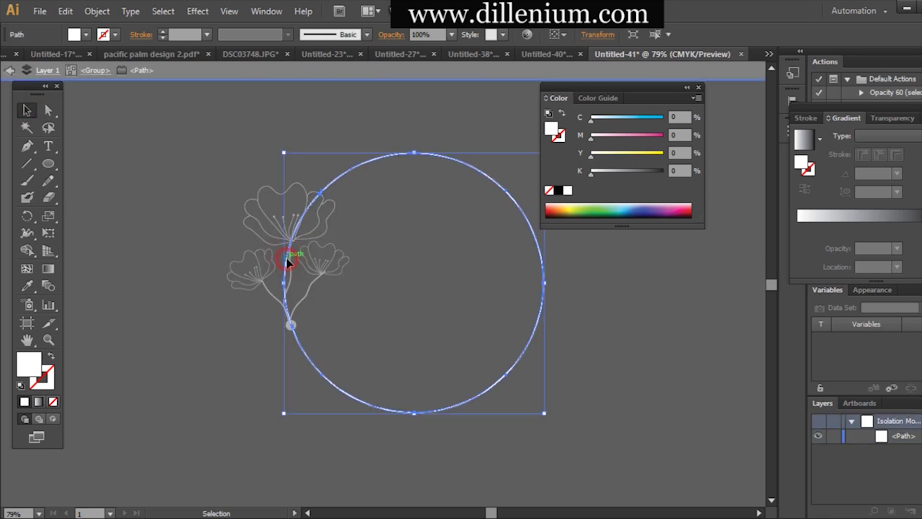
left_click(221, 332)
left_click(287, 304)
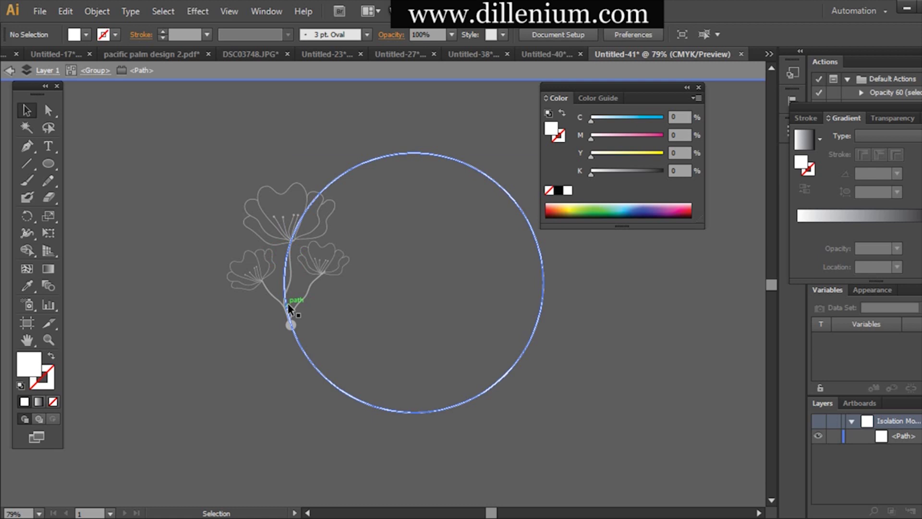
double_click(241, 353)
Step: Ungroup the ring so its outline can be edited as a separate path
left_click(304, 353)
right_click(293, 339)
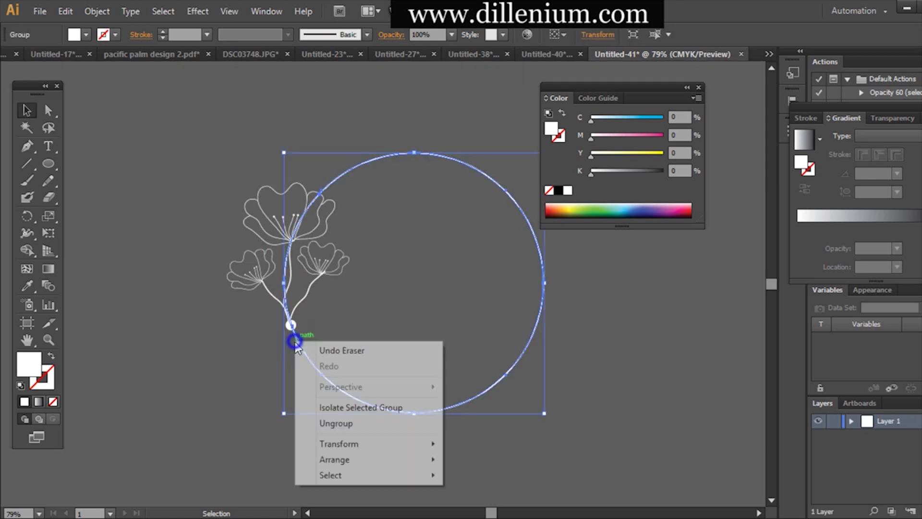
left_click(317, 425)
left_click(285, 272)
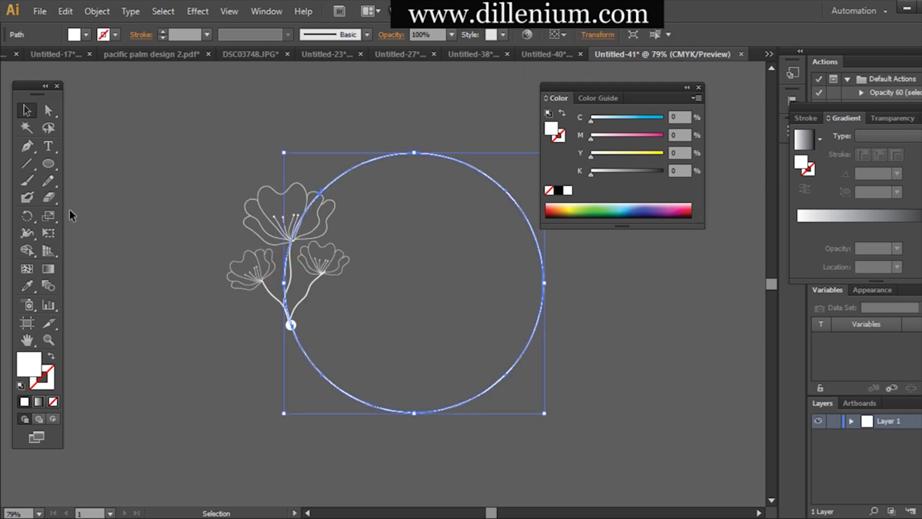
Step: Erase a cut in the ring at the white dot and delete the arc between the dot and the large flower
left_click_drag(288, 328, 298, 327)
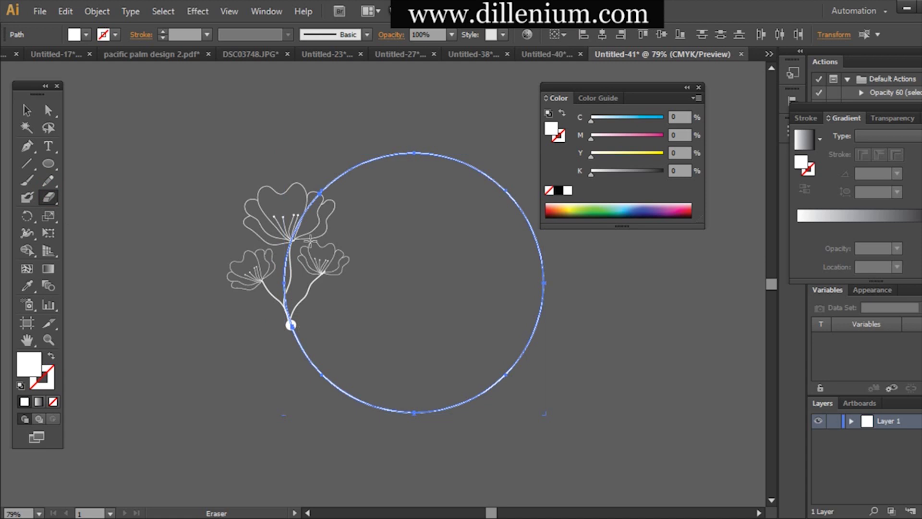
left_click(28, 110)
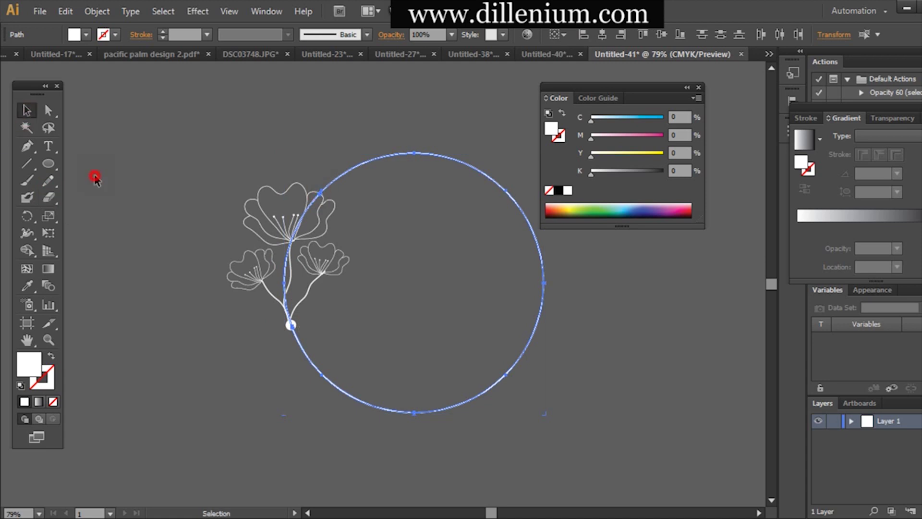
left_click(95, 176)
left_click(285, 294)
key("Delete")
key("ctrl+z")
left_click(269, 321)
left_click(288, 317)
key("Delete")
Step: Paint a leaf outline with a short stalk below the small left flower using the Paintbrush, and shorten the stalk at its bottom anchor
left_click(27, 181)
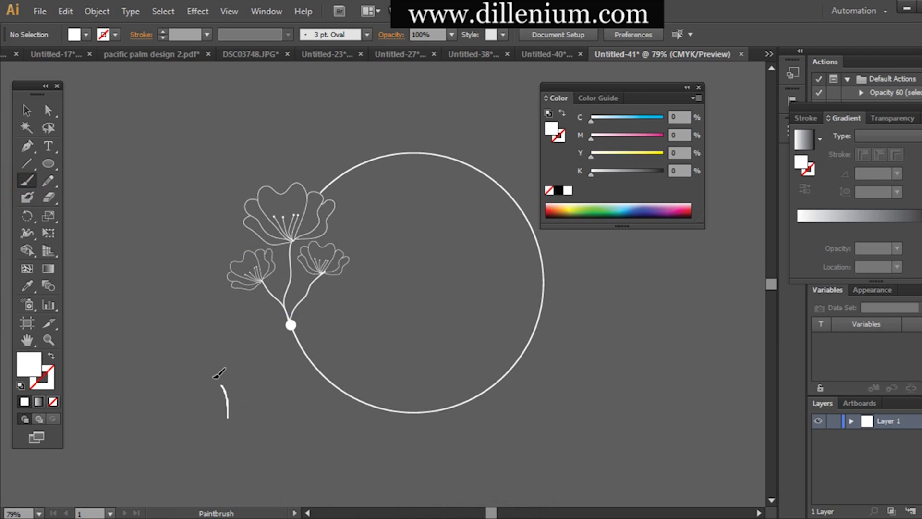
left_click_drag(230, 407, 227, 416)
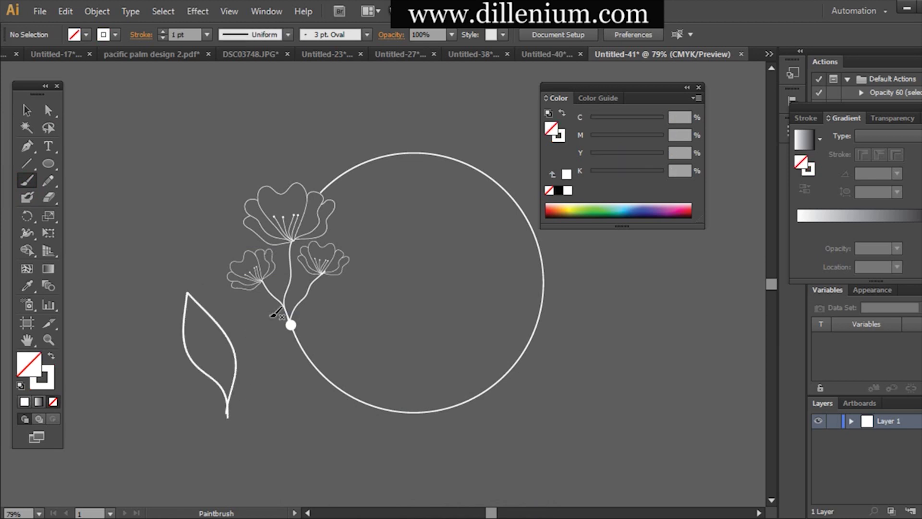
left_click(27, 113)
left_click(237, 355)
key("a")
left_click(228, 414)
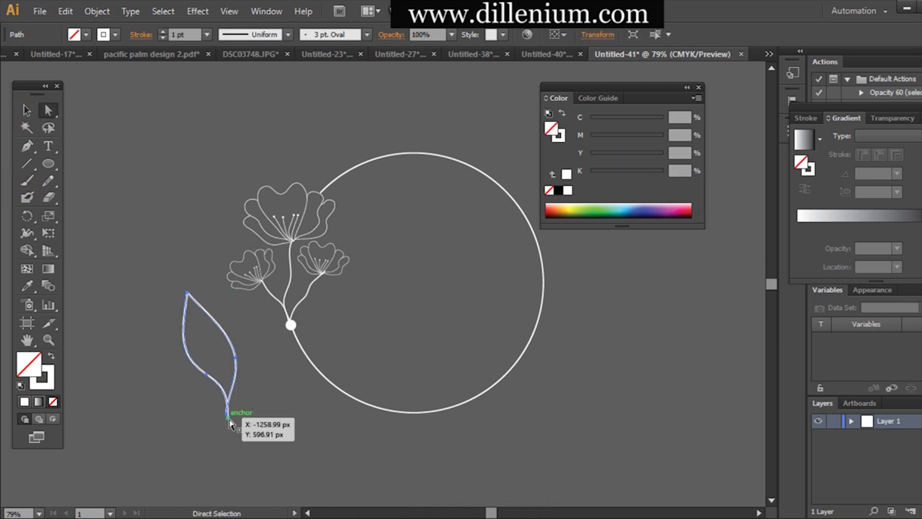
left_click(247, 428)
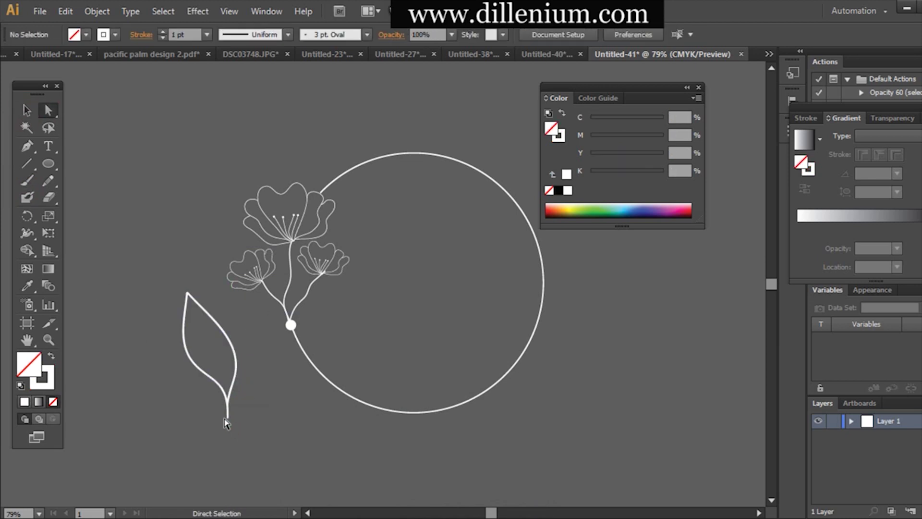
left_click(227, 416)
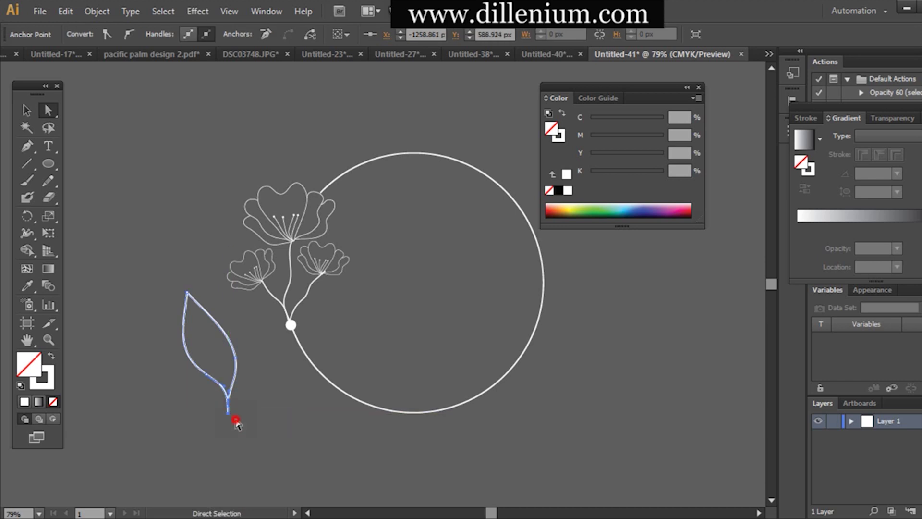
left_click(201, 455)
left_click(228, 405)
Step: Draw a curved midrib from the leaf's tip to its stalk with the Pencil tool and give it a 2 pt stroke
left_click(29, 115)
left_click(91, 169)
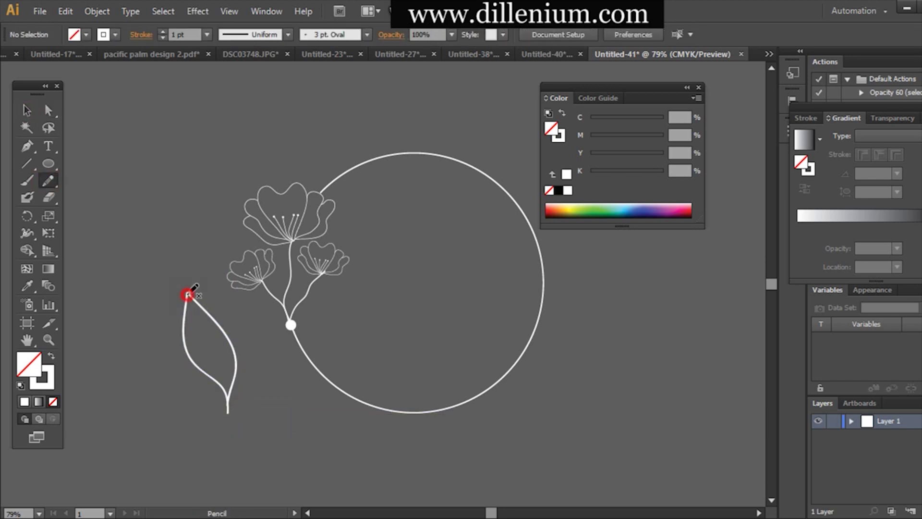
left_click_drag(232, 380, 228, 394)
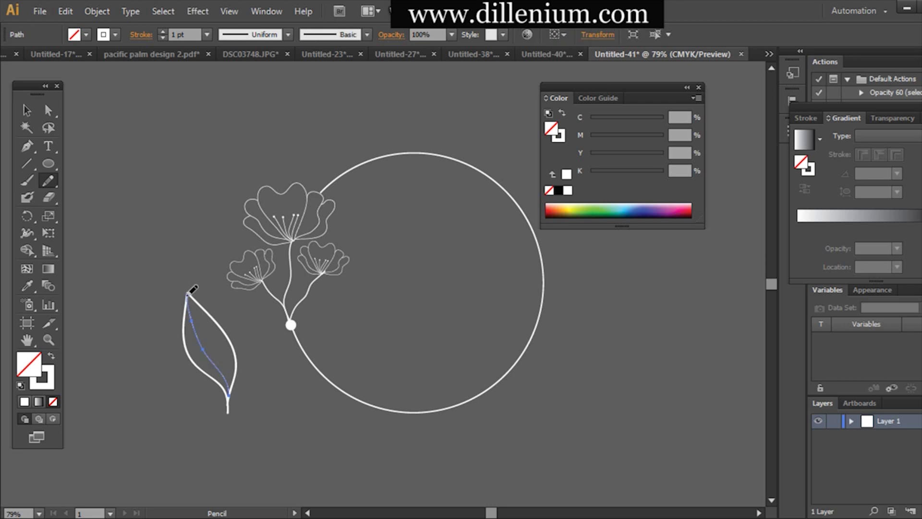
left_click(27, 111)
left_click(106, 207)
left_click(203, 351)
left_click(207, 37)
left_click(220, 113)
Step: Enlarge the whole leaf slightly and move it up and to the left, away from the flowers
left_click_drag(168, 288, 247, 420)
left_click_drag(236, 352, 186, 321)
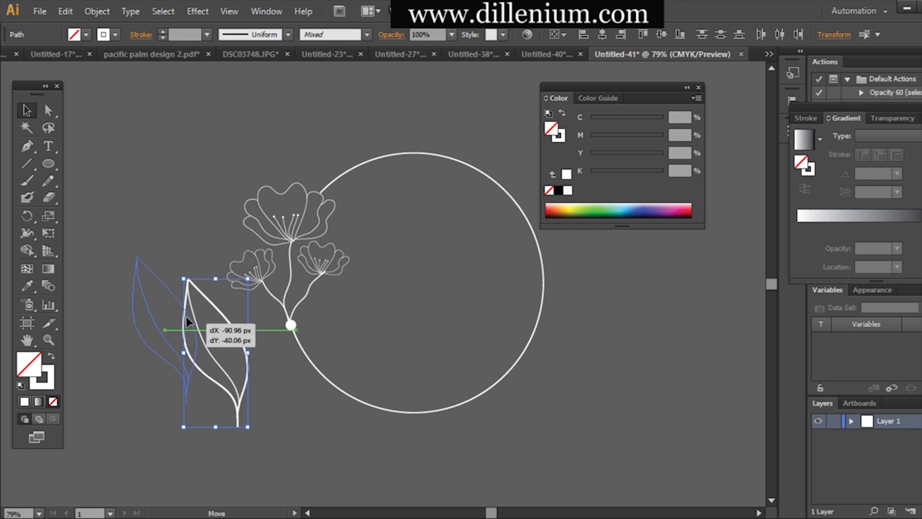
left_click(209, 288)
Step: Try a second curved vein from the leaf's tip to its stalk, fitting its end anchors to the outline
left_click(57, 180)
mouse_move(131, 250)
left_mouse_down()
mouse_move(190, 356)
mouse_move(186, 365)
left_mouse_up()
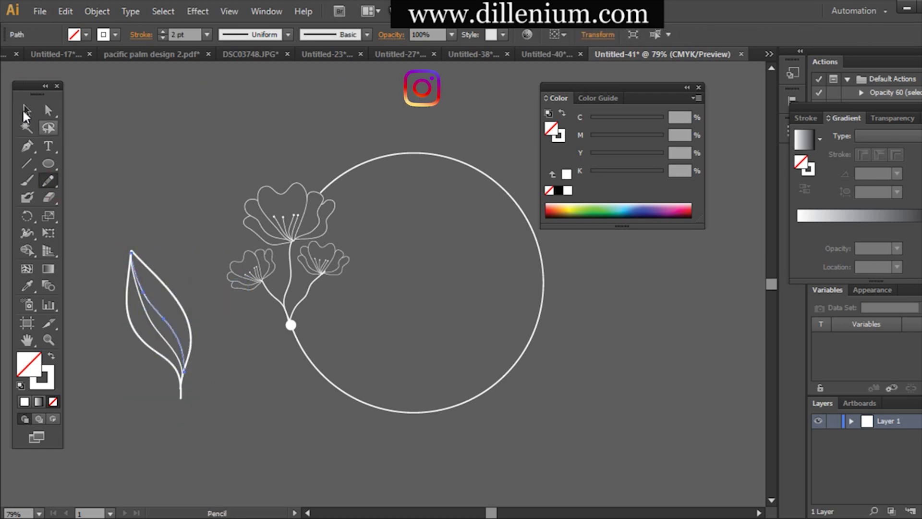
left_click(25, 109)
left_click(153, 307)
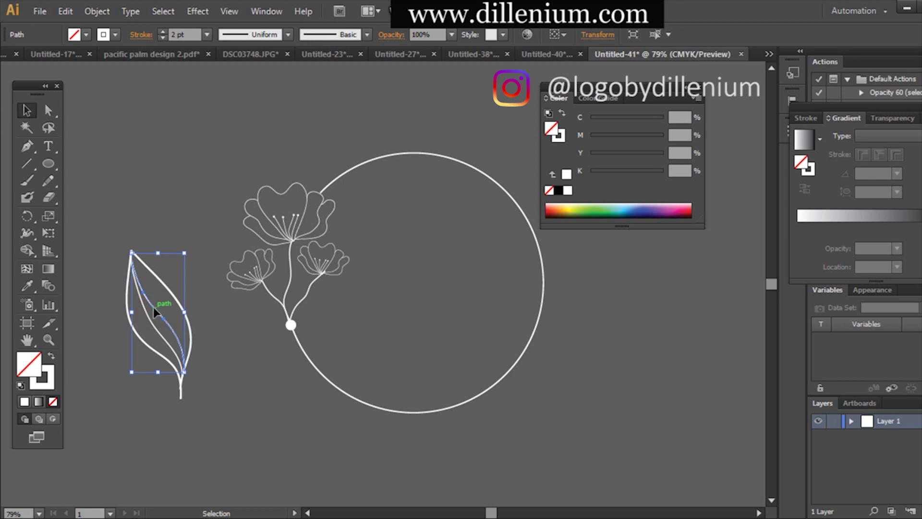
left_click(48, 110)
left_click_drag(132, 256, 133, 259)
left_click(156, 234)
left_click(181, 343)
left_click_drag(184, 371, 182, 378)
left_click(208, 404)
left_click(181, 349)
Step: Try retracing the second vein with the Pencil tool, and undo back to the leaf with only its midrib
key("n")
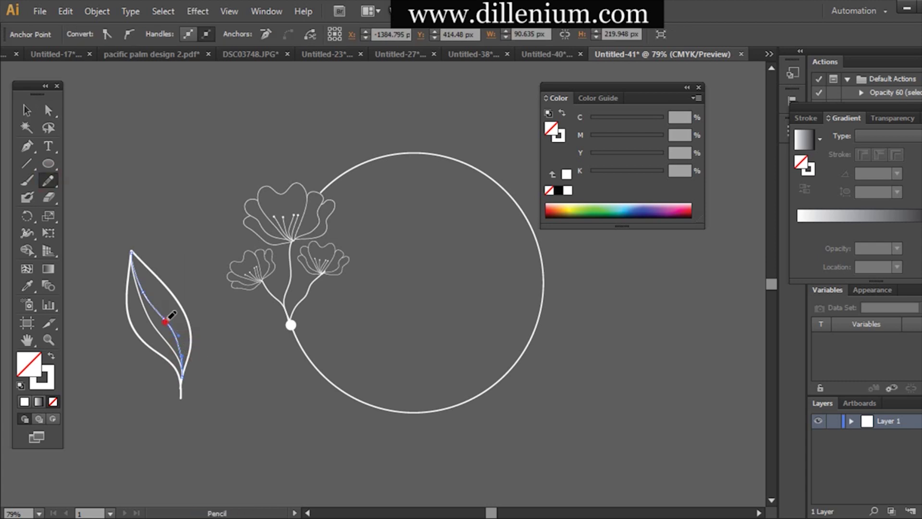
left_click_drag(137, 260, 132, 252)
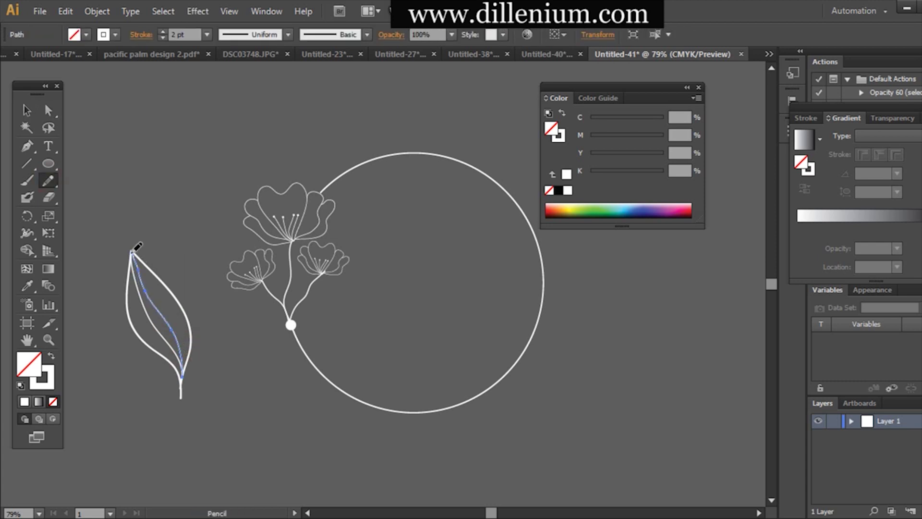
key("ctrl+z")
left_click(207, 337, "ctrl")
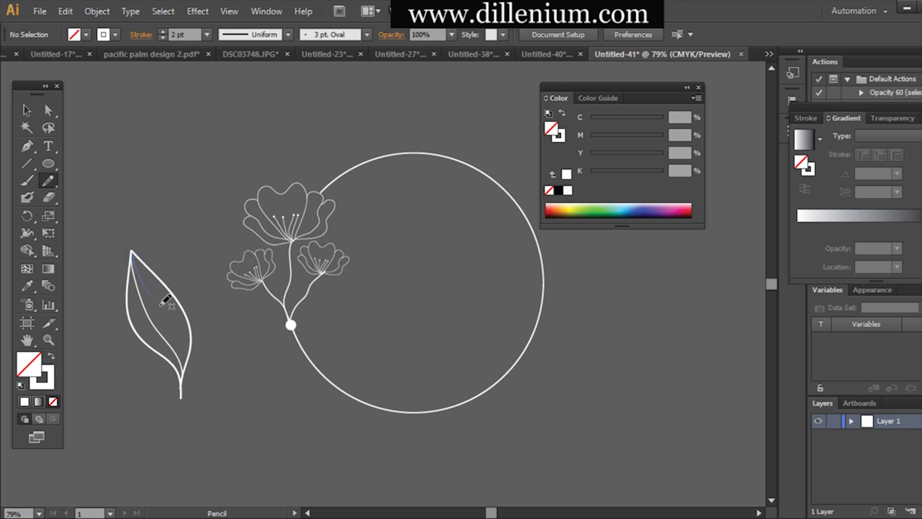
Step: Draw a second vein with the Pencil tool between the midrib and the leaf's right edge
left_click_drag(188, 367, 184, 370)
left_click(31, 107)
left_click(246, 433)
Step: Scale the finished leaf down to a small size that suits the flower stems
left_click_drag(192, 324, 144, 338)
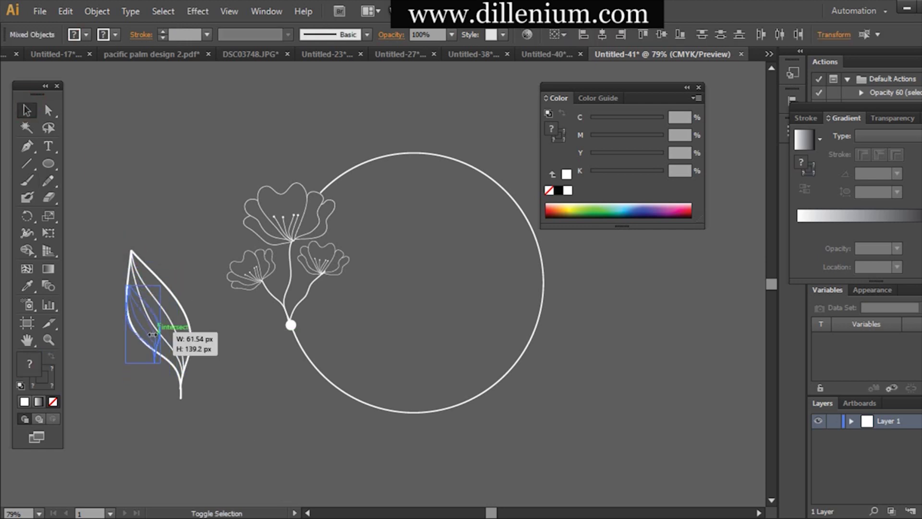
left_click(168, 352)
left_click_drag(114, 289, 143, 327)
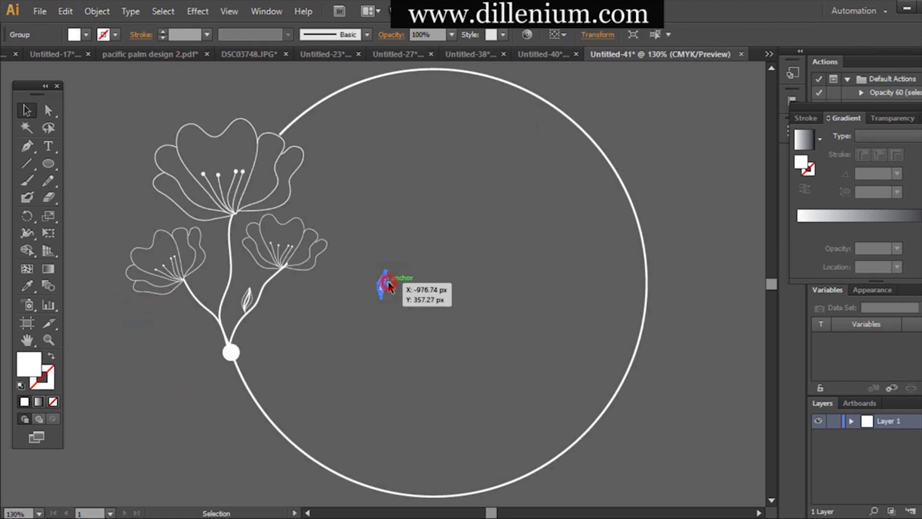
Step: Place an angled copy of the small leaf at the lower end of the right flower's stem, near the dot
left_click_drag(388, 282, 291, 322)
left_click_drag(276, 326, 250, 334)
left_click(268, 346)
Step: Paste another leaf and fit it against the left side of the large flower's stem
key("ctrl+v")
left_click_drag(386, 284, 218, 257)
key("Left")
key("Left")
key("Down")
key("Down")
key("Down")
key("Right")
key("Right")
key("Right")
left_click(319, 330)
Step: Place a leaf copy on the right side of the large flower's stem, below the bloom
left_click_drag(248, 304, 255, 254)
left_click(387, 291)
left_click(289, 313)
left_click(241, 259)
left_click(336, 365)
Step: Paste two more leaves and position them along the small left flower's stem, one low and one near the bloom
key("ctrl+v")
left_click_drag(385, 285, 203, 322)
left_click(330, 382)
key("ctrl+v")
left_click_drag(383, 286, 196, 290)
left_click(146, 345)
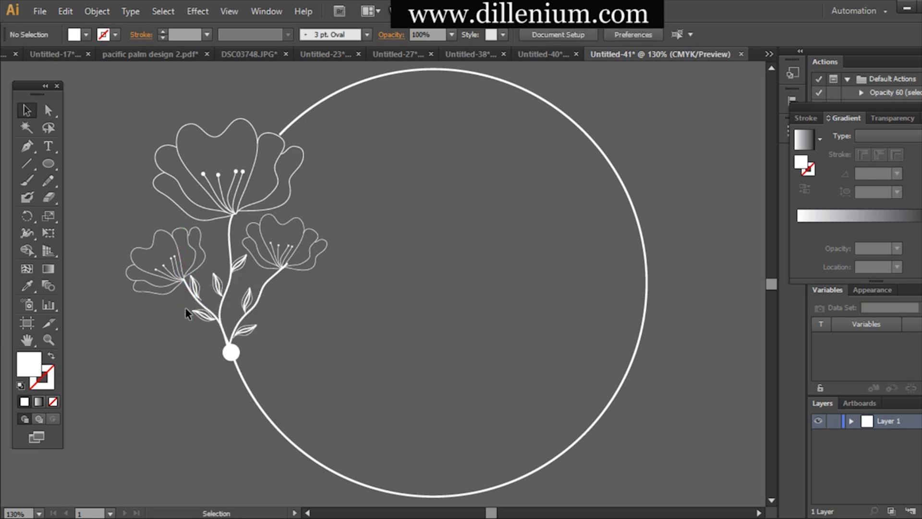
left_click(197, 289)
left_click(158, 360)
Step: Adjust the upper end of the small right flower's stem so that it meets the flower's base
left_click(274, 268)
left_click(260, 294)
left_click_drag(288, 262, 280, 268)
left_click(303, 290)
left_click(278, 271)
left_click(321, 333)
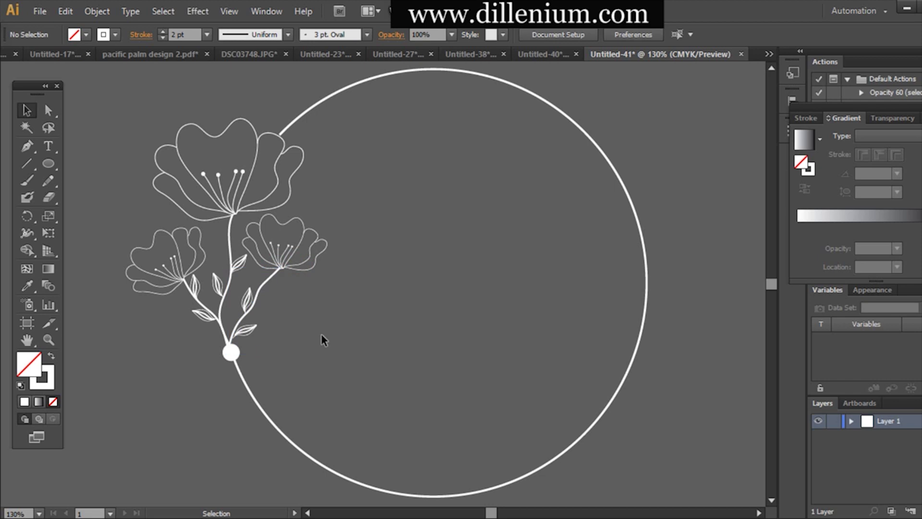
Step: Select all three flowers and add a white 0.5 pt stroke to them
left_click(324, 250)
left_click(301, 153, "shift")
left_click(189, 230, "shift")
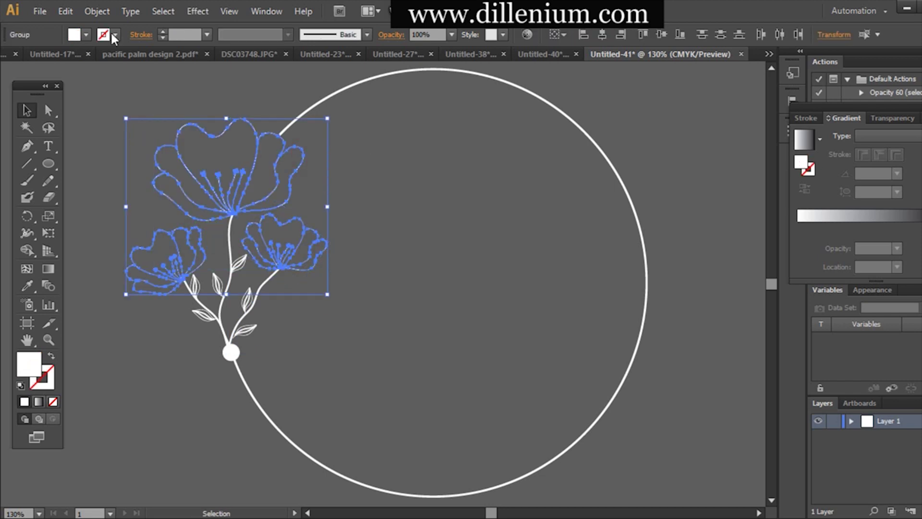
left_click(115, 35)
left_click(29, 58)
left_click(207, 34)
left_click(207, 71)
left_click(120, 105)
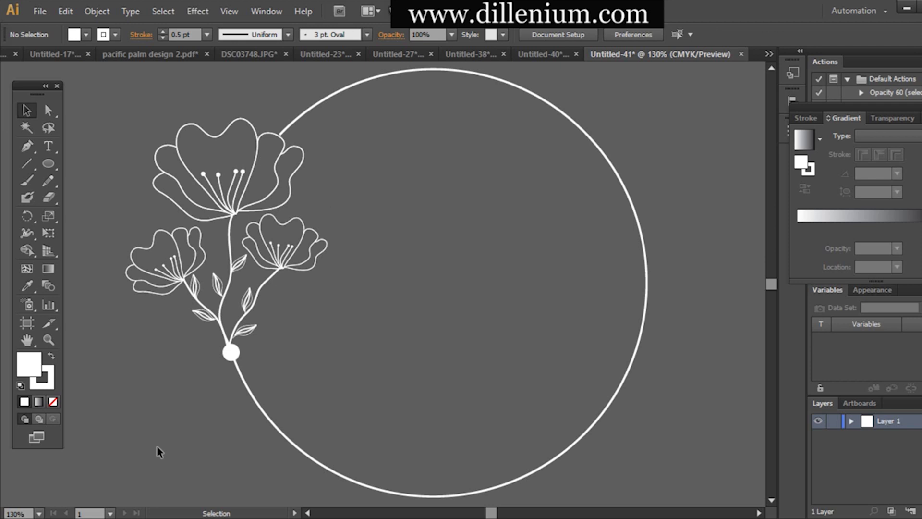
Step: Draw a white rectangle across the ring's right edge, center it vertically on the ring, and enlarge it proportionally
left_click(27, 514)
key("shift+Down")
key("shift+Down")
key("shift+Down")
key("shift+Down")
key("shift+Down")
key("shift+Down")
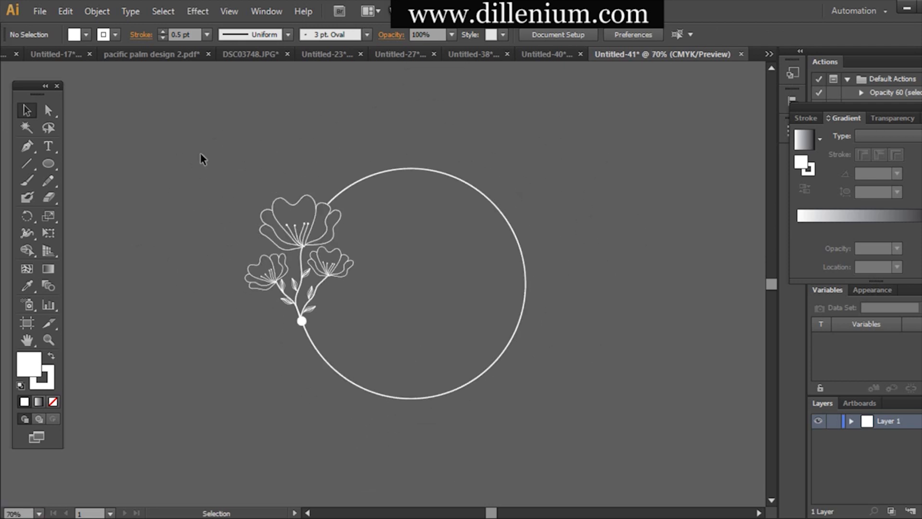
left_click(48, 163)
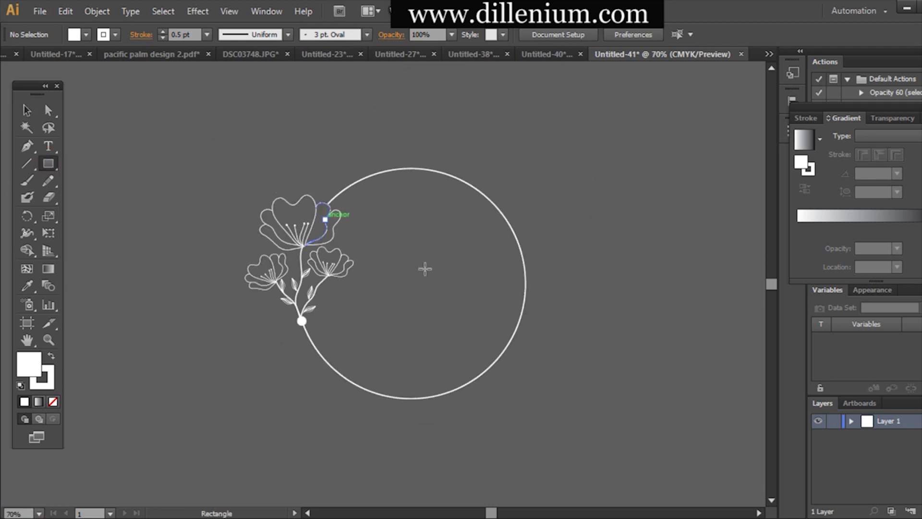
left_click_drag(437, 253, 609, 338)
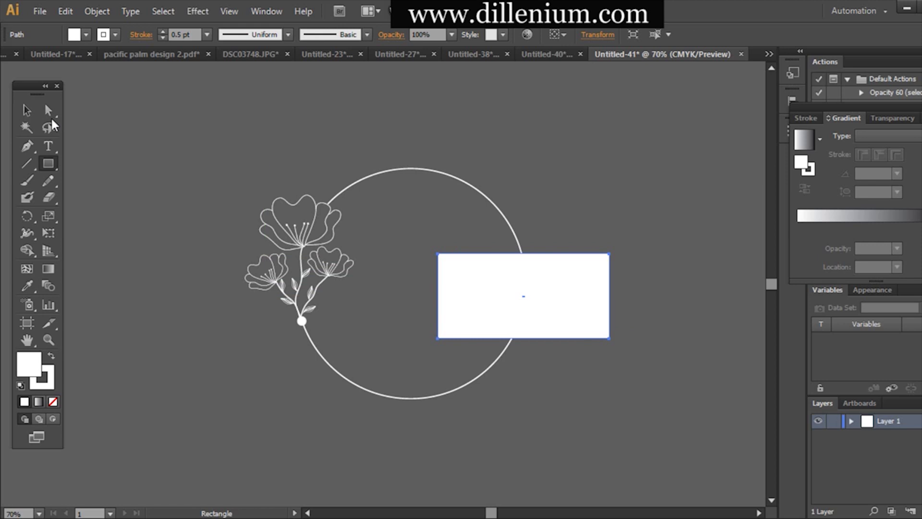
left_click_drag(521, 313, 470, 301)
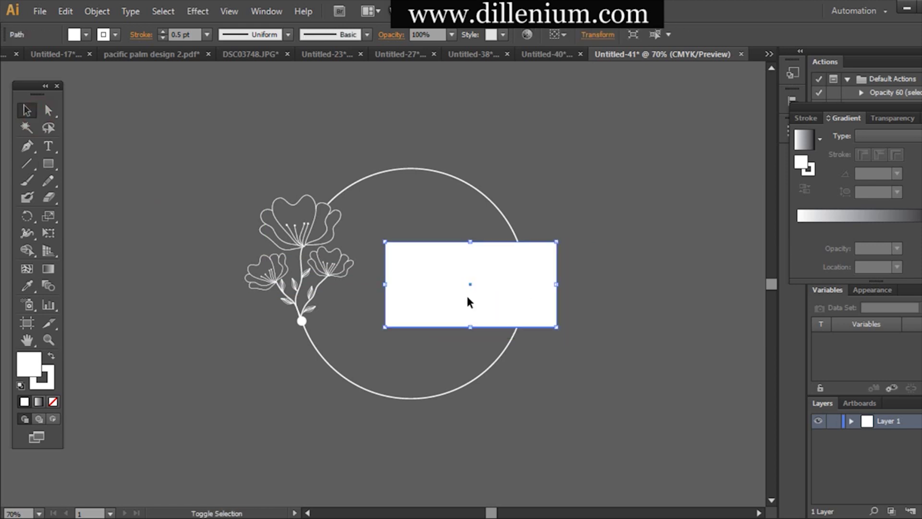
left_click_drag(556, 284, 611, 285)
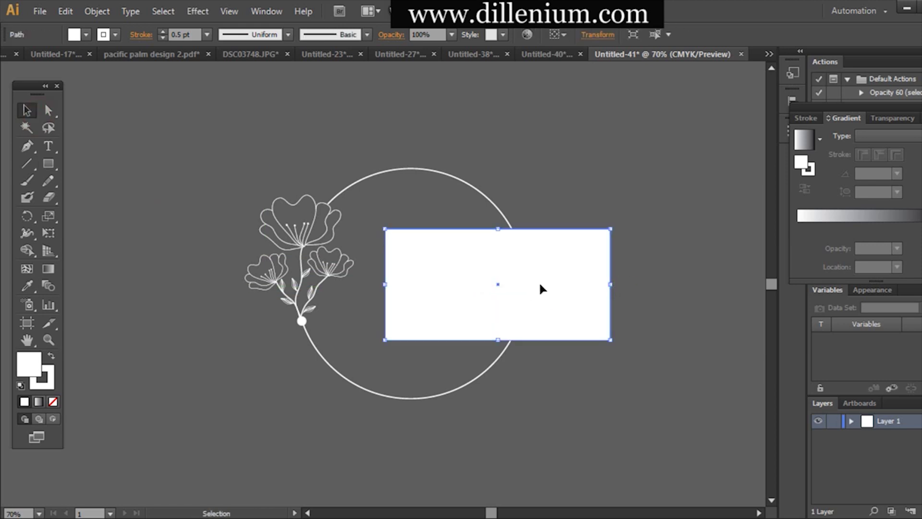
Step: Cut the ring along the rectangle with the Shape Builder tool and delete the rectangle, leaving a gap on the right
left_click_drag(557, 387, 557, 387)
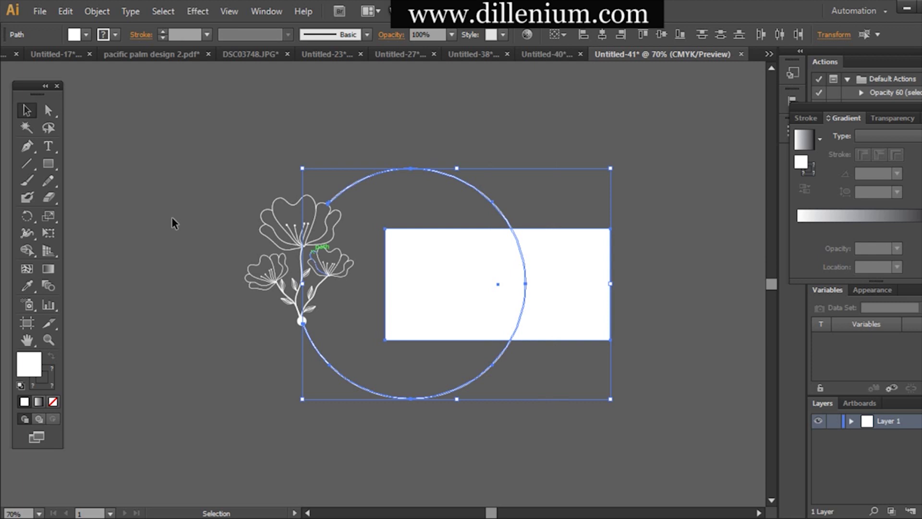
left_click(28, 250)
left_click_drag(418, 313, 548, 298)
left_click(26, 110)
left_click(130, 245)
left_click(409, 277)
key("Delete")
Step: Add the sample name as a text object inside the open ring, to the right of the flowers
left_click(48, 145)
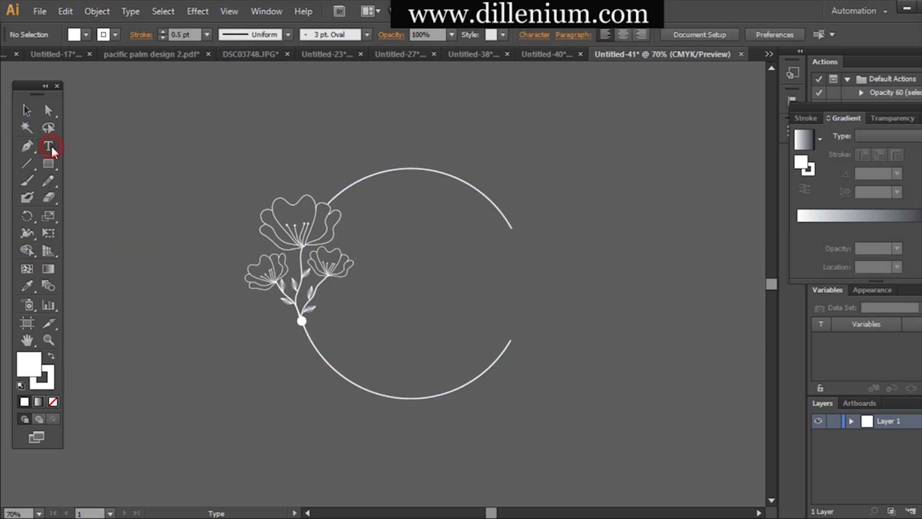
left_click(389, 283)
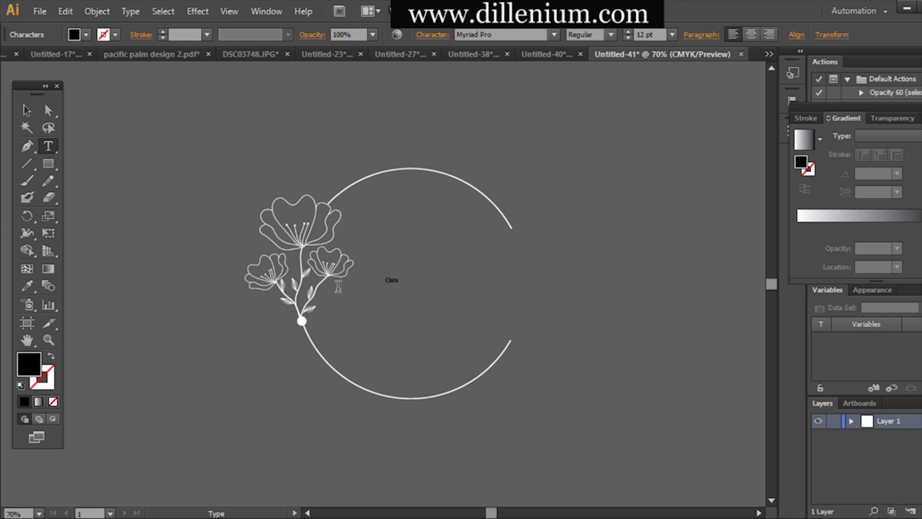
left_click(27, 111)
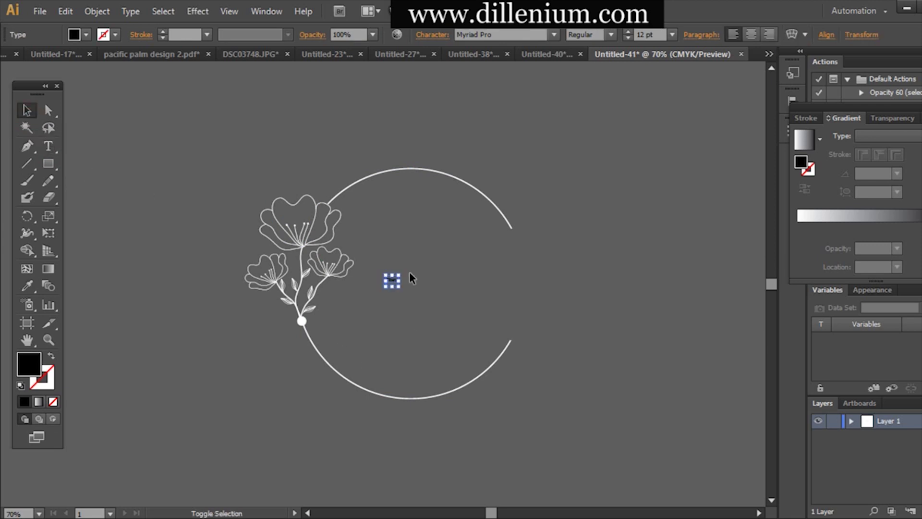
Step: Enlarge the name text, set its font to MelindaScript, and position it across the ring's open side
left_click_drag(399, 281, 589, 280)
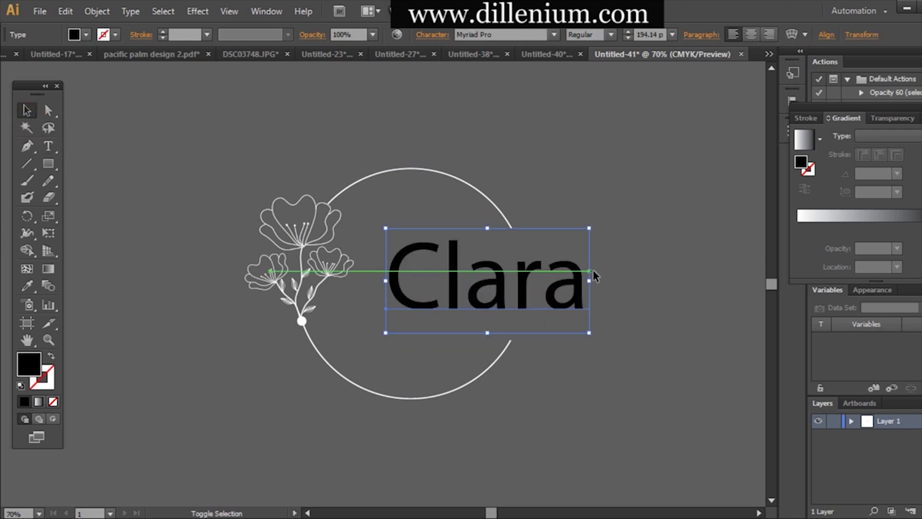
left_click(513, 38)
key("ctrl+v")
key("Return")
left_click_drag(540, 248, 529, 306)
left_click_drag(657, 294, 568, 294)
Step: Color the name text white, give it a 2 pt white stroke, and remove its fill to leave only the outline
left_click(85, 34)
left_click(17, 58)
left_click(30, 58)
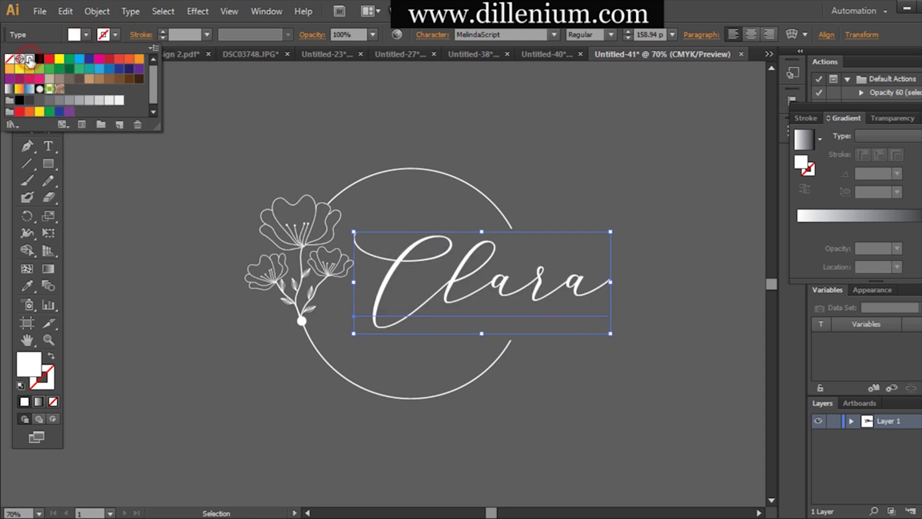
left_click(38, 374)
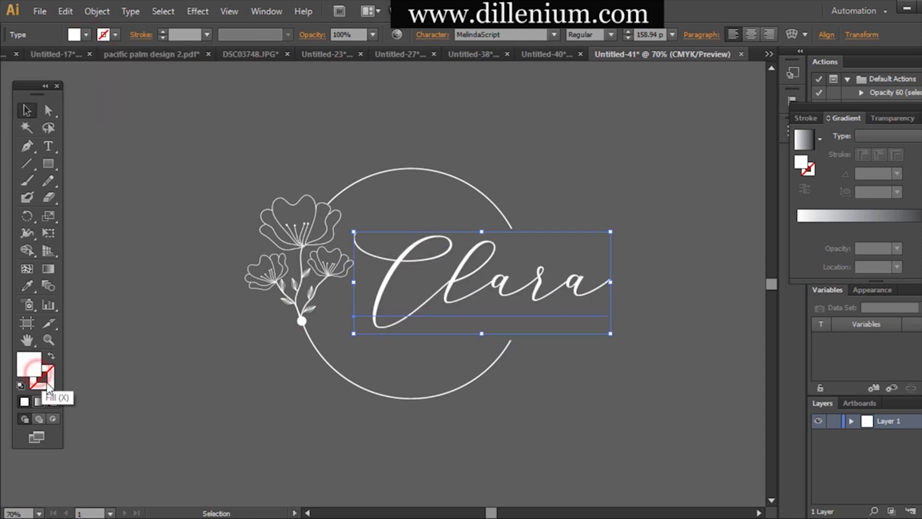
left_click_drag(30, 365, 47, 380)
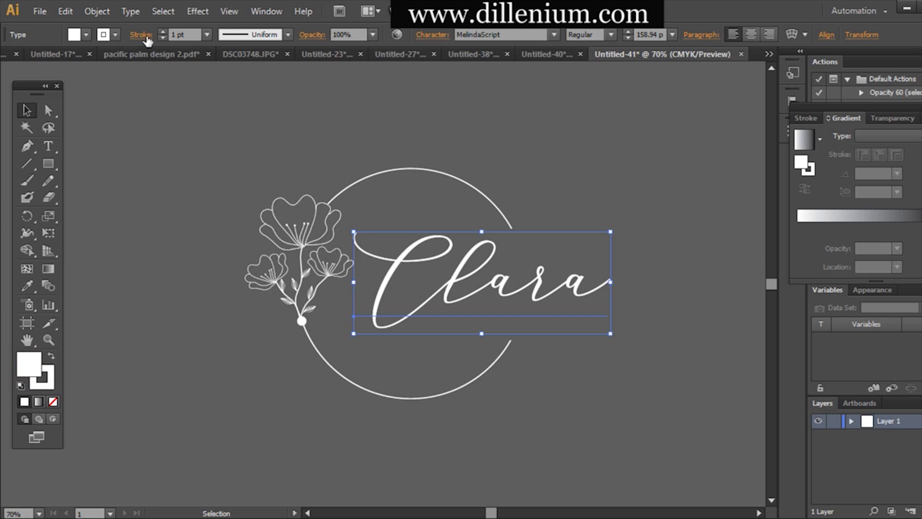
left_click(163, 31)
left_click(30, 370)
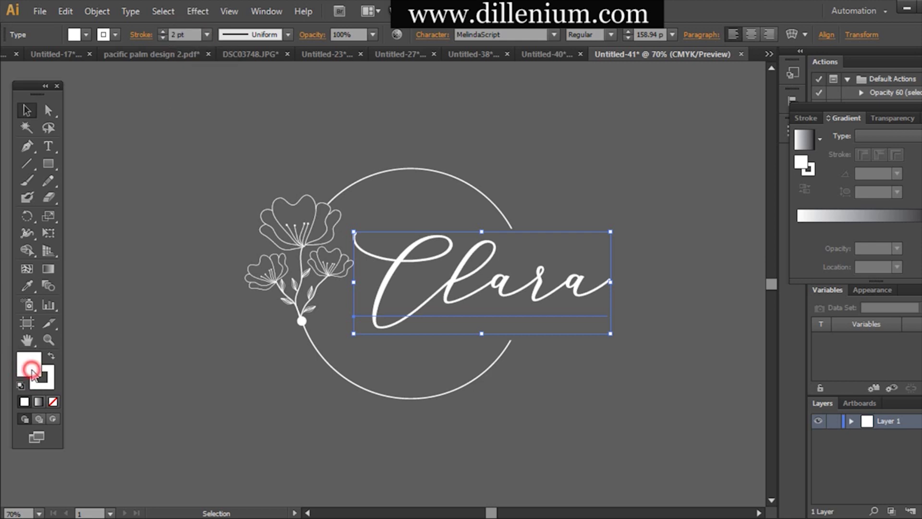
left_click(53, 401)
left_click(191, 377)
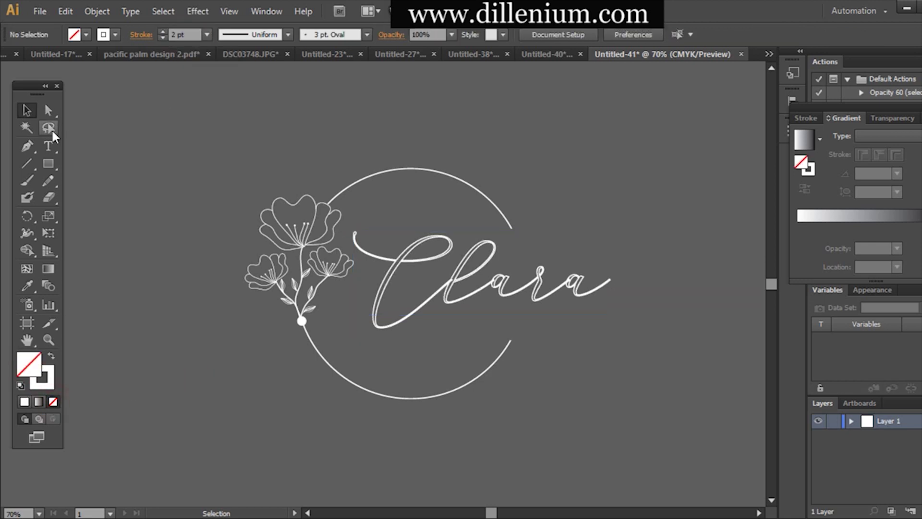
Step: Add the text "Floral Shop" below the name and set its font to Nirmala UI Semilight
left_click(50, 149)
left_click(461, 335)
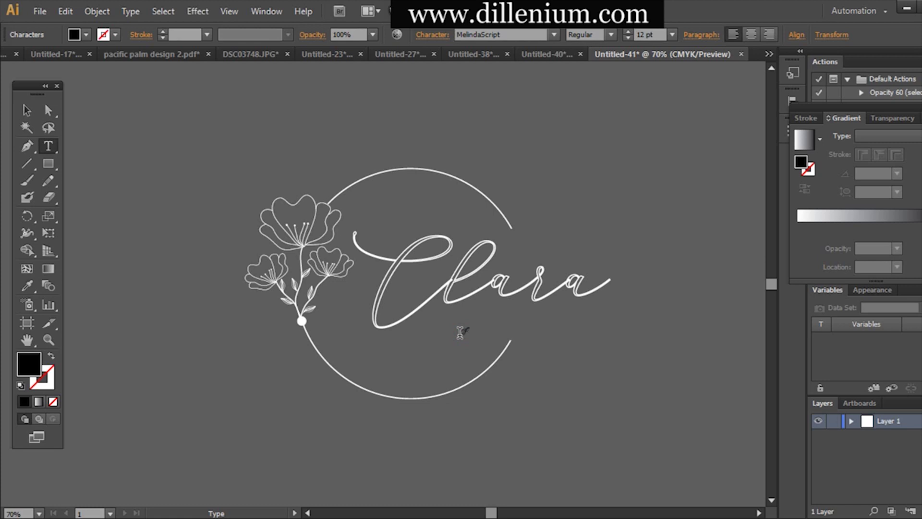
left_click(27, 112)
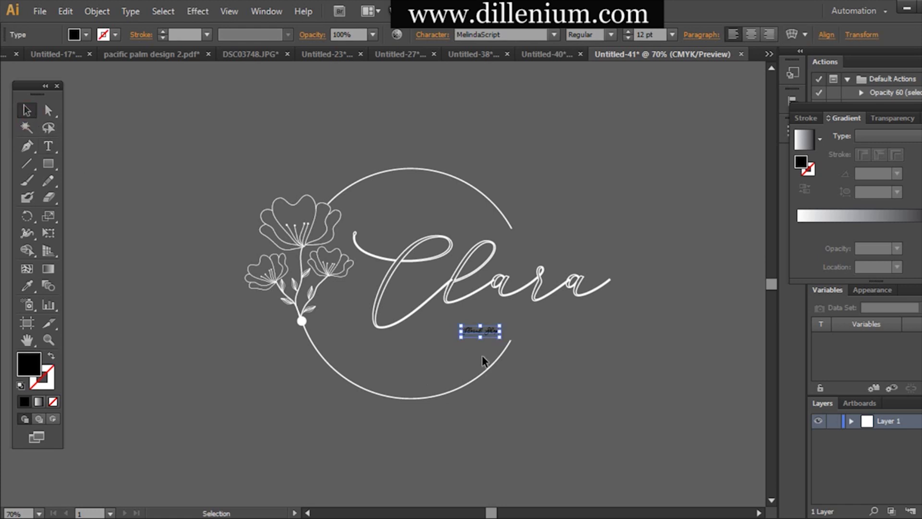
left_click(494, 35)
key("Down")
key("Down")
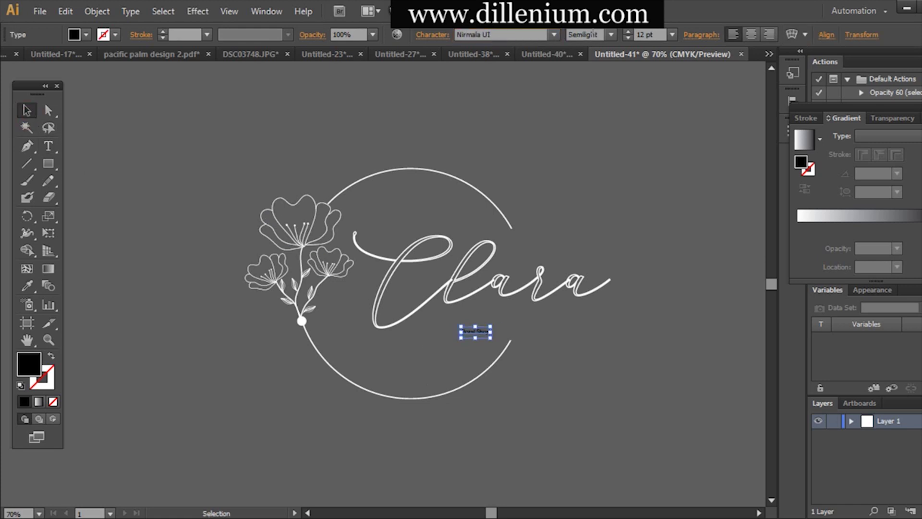
Step: Widen the tracking of the Floral Shop text and fill it with white
left_click(425, 35)
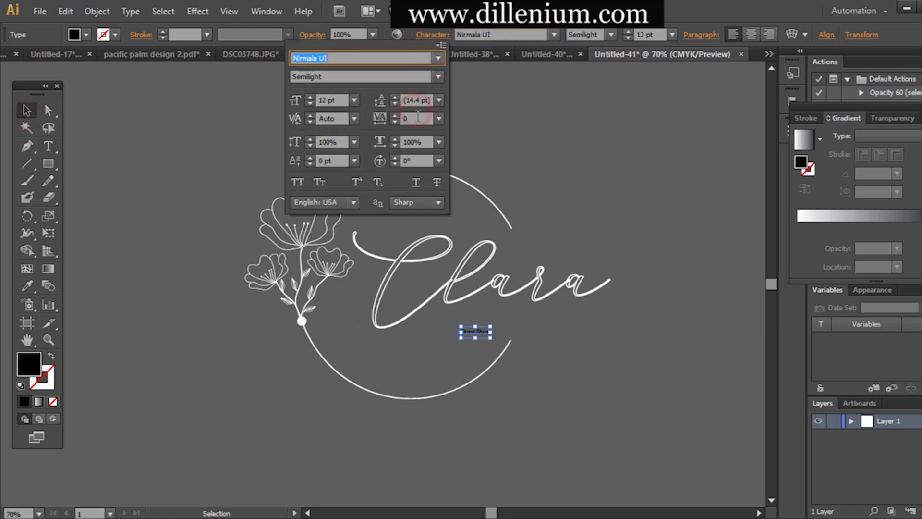
left_click(418, 117)
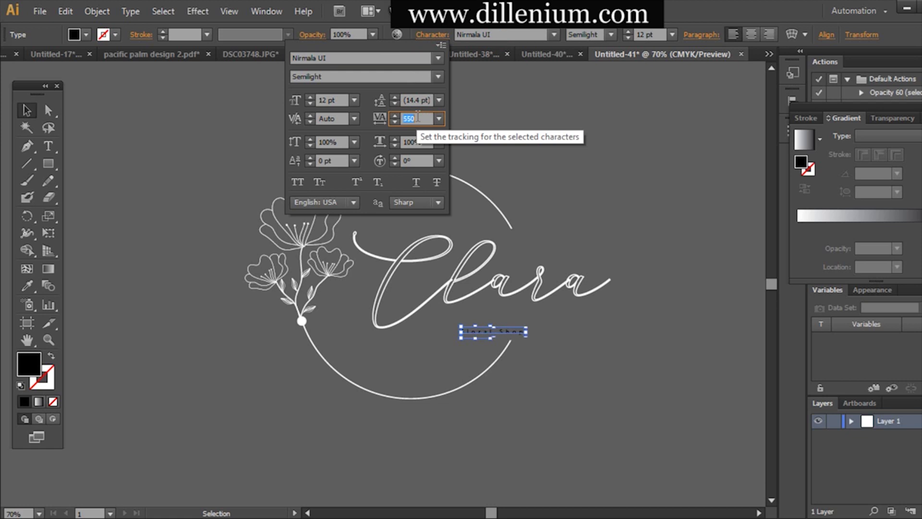
key("Up")
key("Up")
key("Up")
key("Up")
left_click(86, 35)
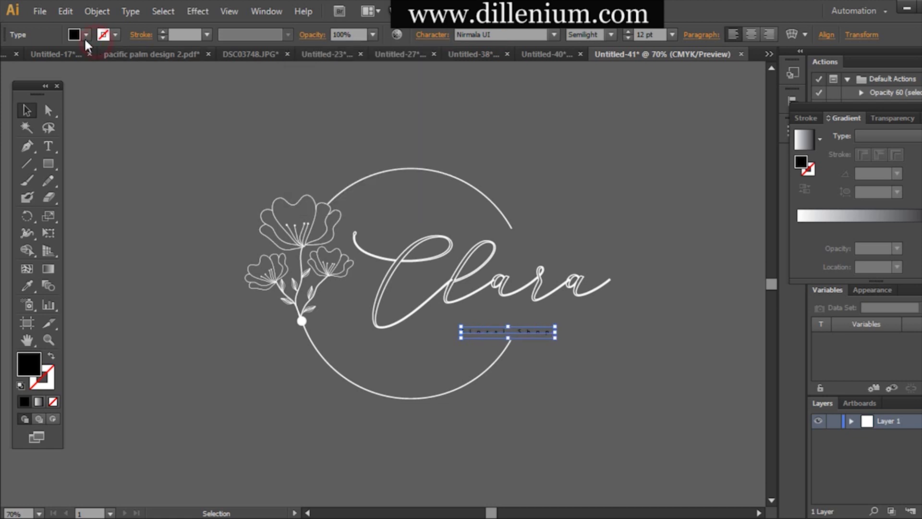
left_click(30, 59)
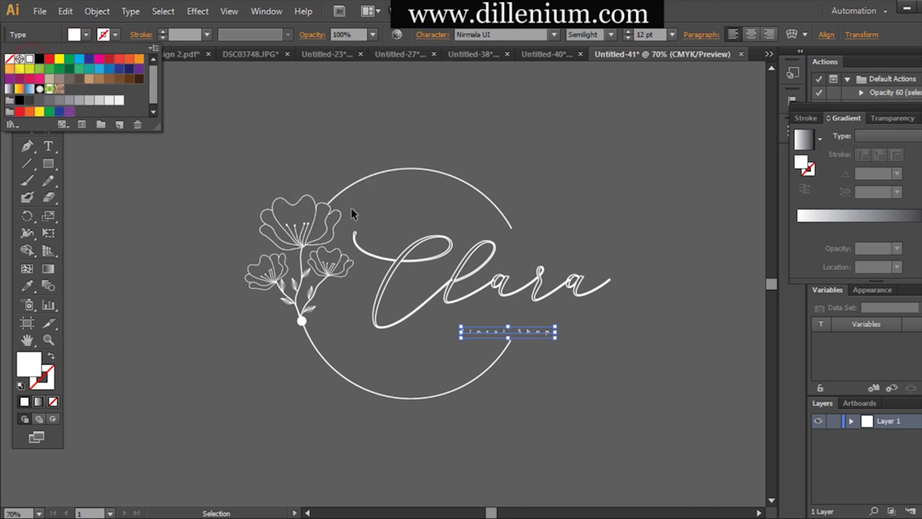
Step: Enlarge the Floral Shop text to about 22.36 pt and place it just under the name
left_click(555, 331)
mouse_move(555, 332)
left_mouse_down()
mouse_move(636, 331)
mouse_move(575, 336)
mouse_move(547, 319)
left_mouse_up()
left_click(585, 388)
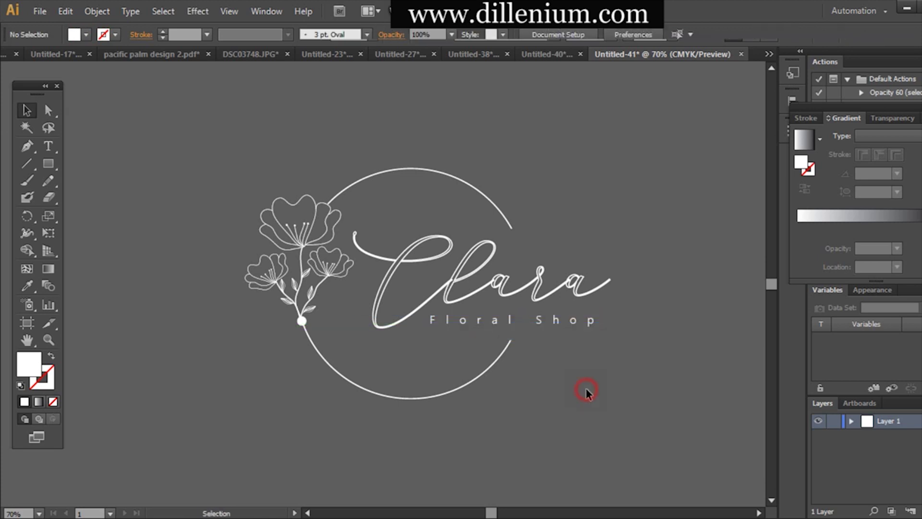
Step: Copy the white dot at the stem base onto both open ends of the ring
left_click(301, 322)
left_click_drag(383, 284, 511, 228)
left_click_drag(383, 283, 511, 341)
left_click(544, 392)
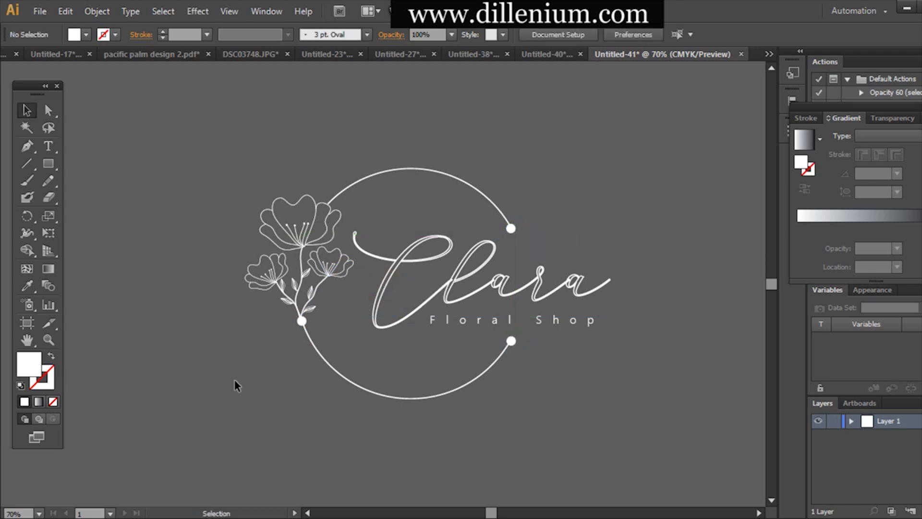
Step: Copy leaves from the flower stem and place a set beside the dot at each open end of the ring
left_click(311, 313)
left_click(310, 308)
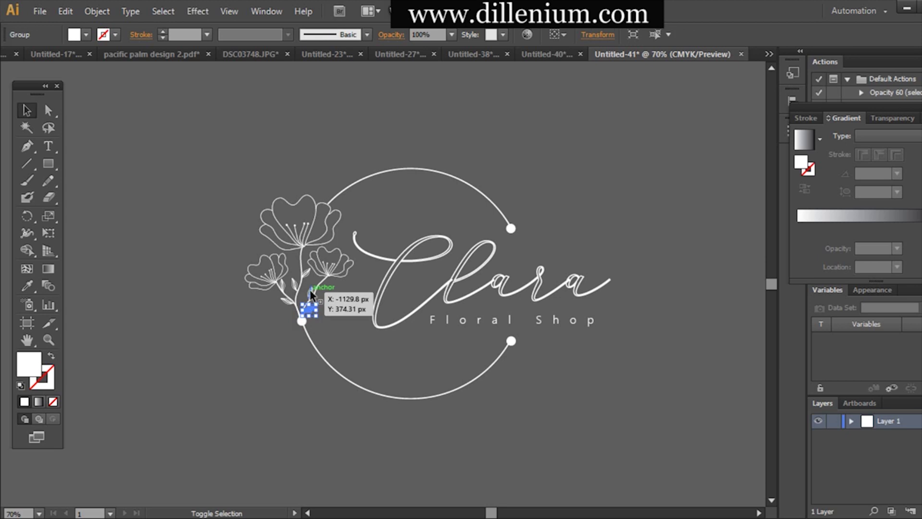
left_click_drag(310, 290, 312, 293)
left_click_drag(390, 281, 436, 270)
left_click(531, 212)
left_click(572, 208)
left_click(525, 193)
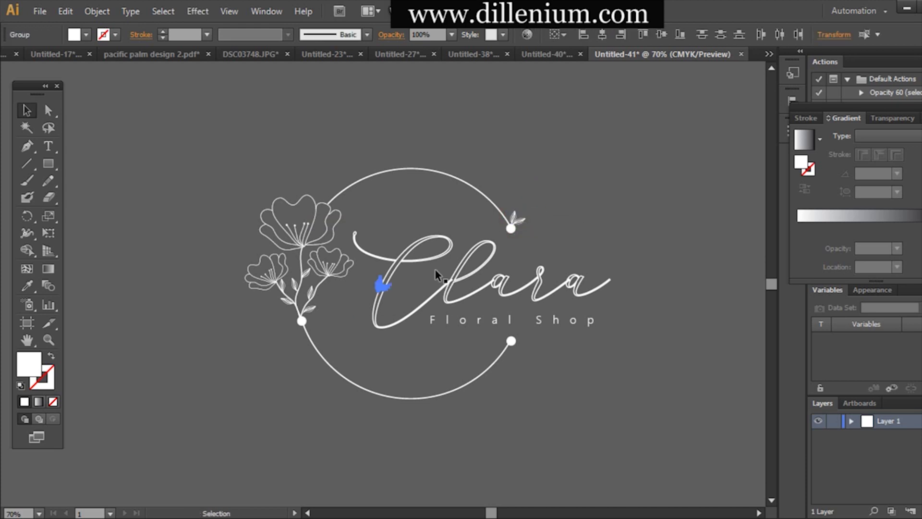
left_click_drag(384, 291, 523, 336)
left_click(562, 380)
Step: Add a mirrored copy of the leaves on the left side of the upper end dot
left_click(518, 219)
left_click(565, 202)
left_click_drag(517, 218, 499, 219)
left_click(465, 222)
left_click(490, 221)
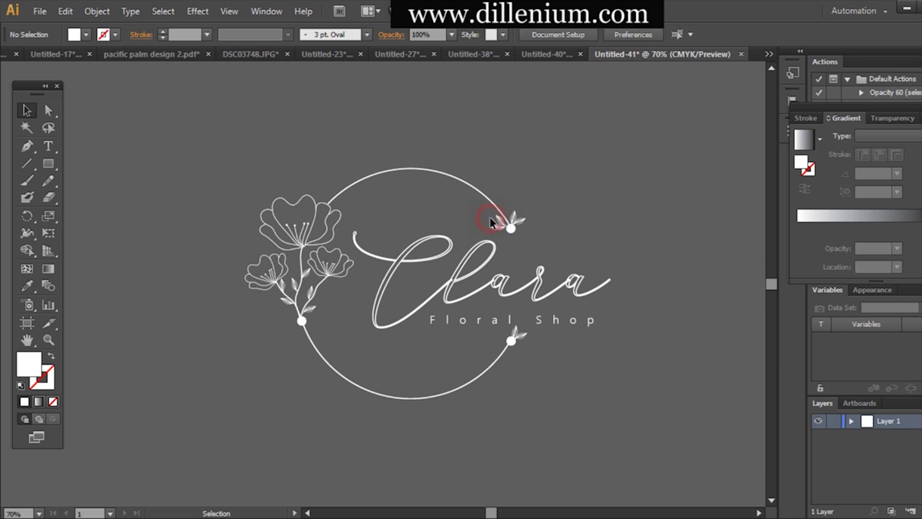
Step: Copy the mirrored leaves from the upper dot to the left side of the lower end dot
left_click(496, 228)
key("ctrl+c")
key("ctrl+v")
left_click_drag(383, 289, 509, 342)
left_click(591, 364)
Step: Set the tracking of the Floral Shop text to 440
left_click(577, 328)
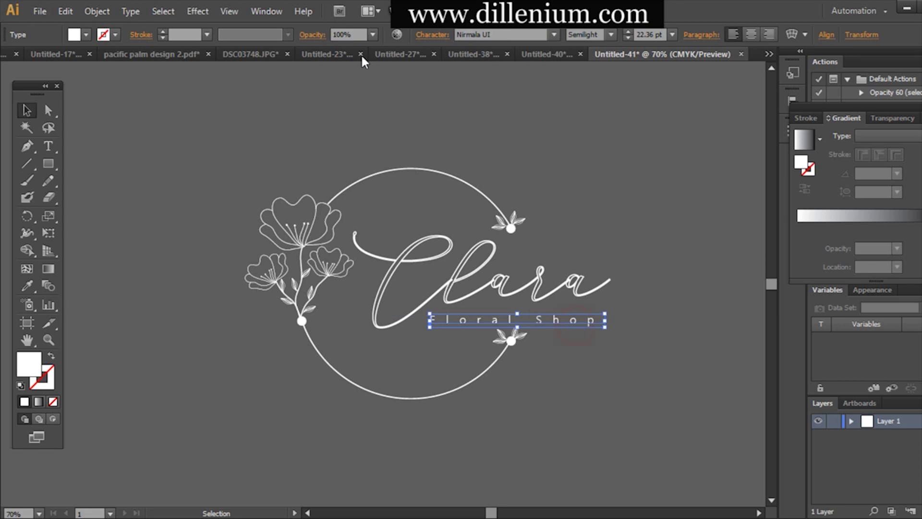
left_click(430, 36)
left_click(416, 119)
key("Down")
key("Down")
key("Down")
key("Down")
key("Down")
key("Down")
key("Down")
key("Down")
key("Down")
key("Down")
key("Down")
key("Down")
key("Down")
key("Down")
key("Down")
key("Down")
key("Down")
key("Down")
key("Down")
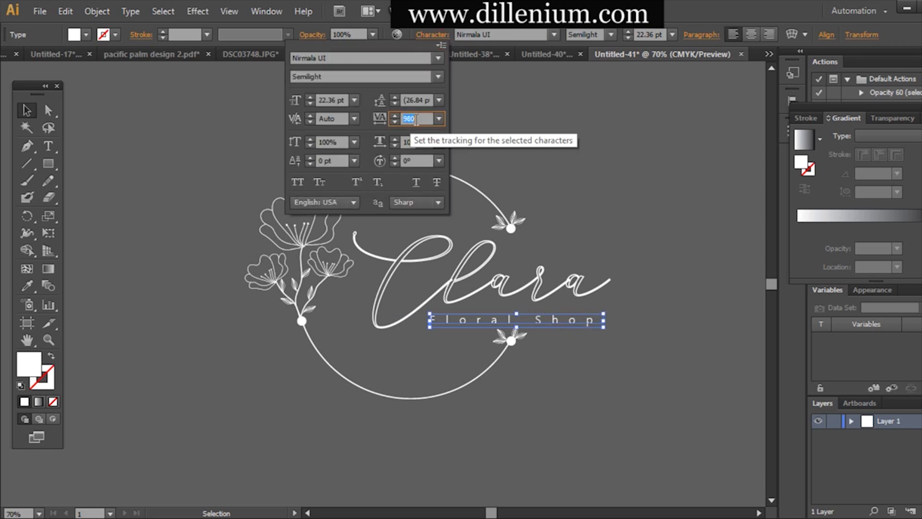
key("Down")
key("Down")
key("Down")
key("Down")
key("Down")
key("Down")
key("Down")
key("Down")
key("Down")
key("Down")
key("Down")
key("Down")
key("Down")
key("Down")
key("Down")
key("Down")
key("Down")
key("Down")
key("Down")
key("Down")
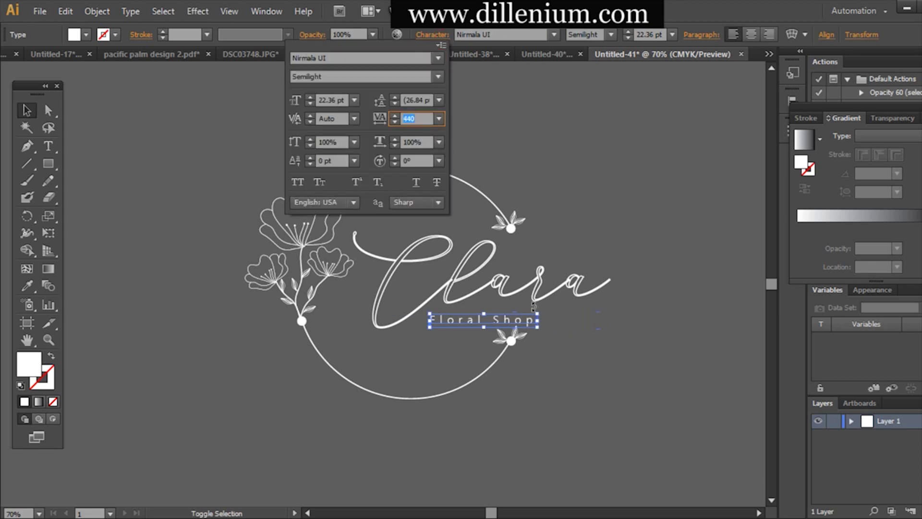
Step: Enlarge the Floral Shop text and move it closer beneath the right part of the name
left_click(537, 320)
left_click_drag(538, 320, 576, 317)
left_click(563, 379)
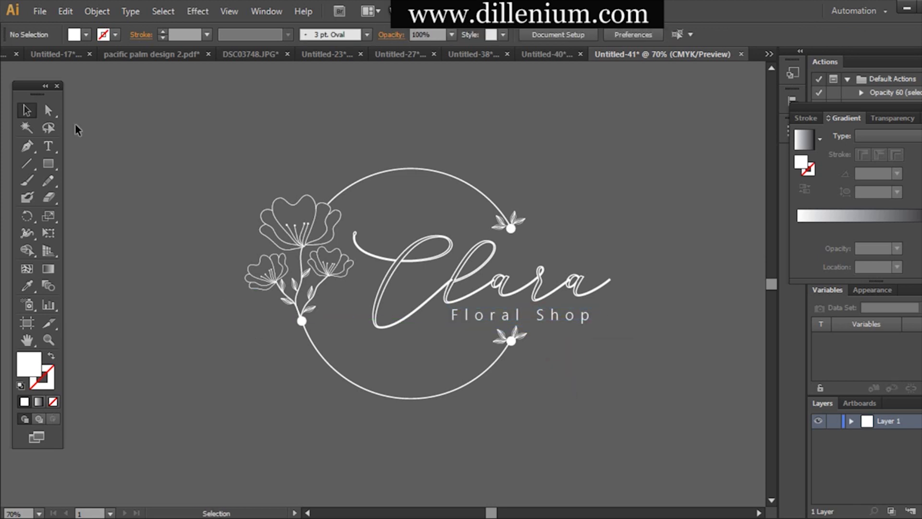
Step: Draw a large rectangle covering the whole logo and fill it with black
left_click_drag(135, 115, 702, 456)
left_click(86, 35)
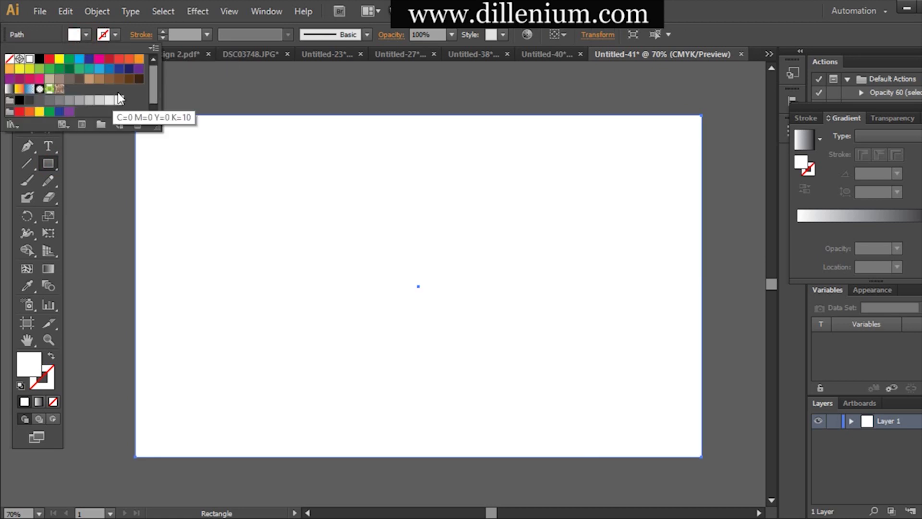
left_click(39, 59)
Step: Send the black rectangle behind the logo artwork and shift it slightly to the right
left_click(26, 182)
left_click(28, 110)
left_click(104, 172)
left_click(231, 202)
right_click(233, 206)
left_click(302, 403)
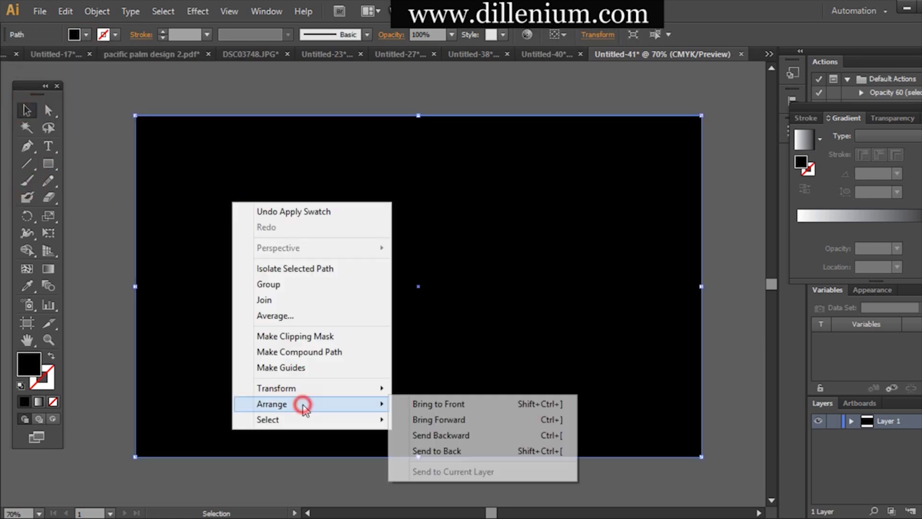
left_click(539, 447)
left_click(735, 226)
left_click_drag(656, 201, 666, 201)
left_click(729, 277)
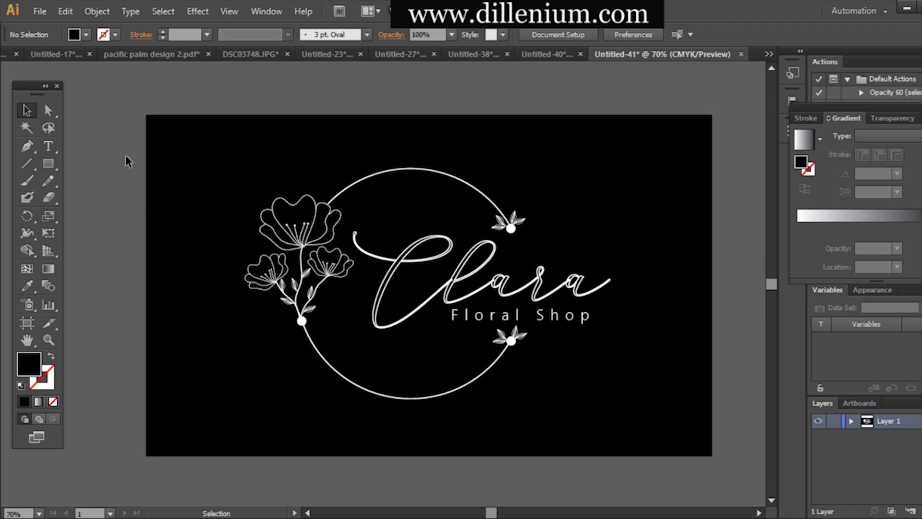
Step: Select all the logo artwork together with the black background rectangle
left_click_drag(124, 142, 609, 423)
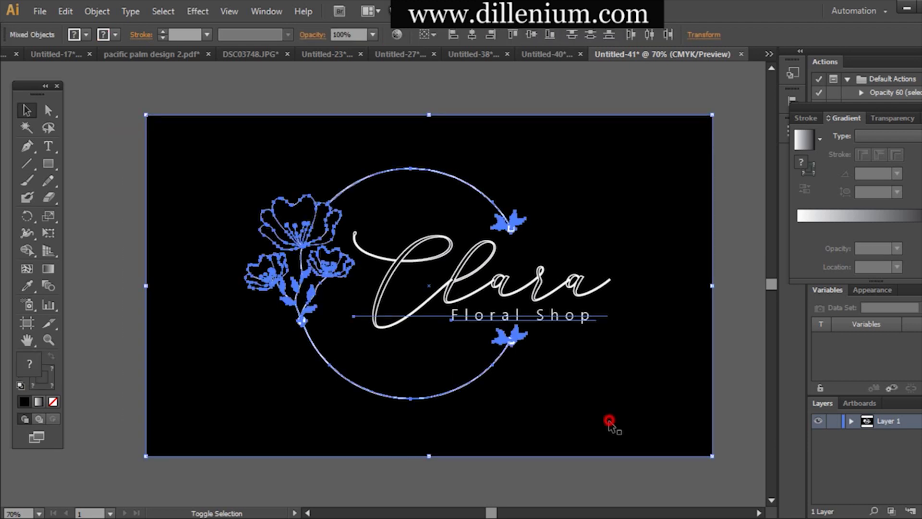